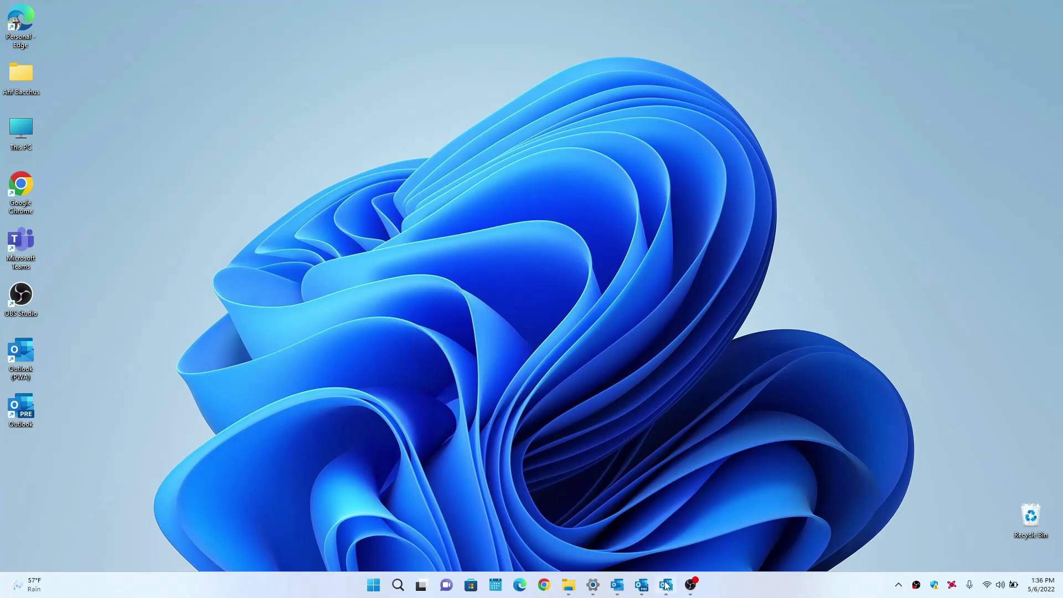
Launch the Outlook (PRE) preview from the taskbar, opening maximized on Deleted Items.
left_click(649, 591)
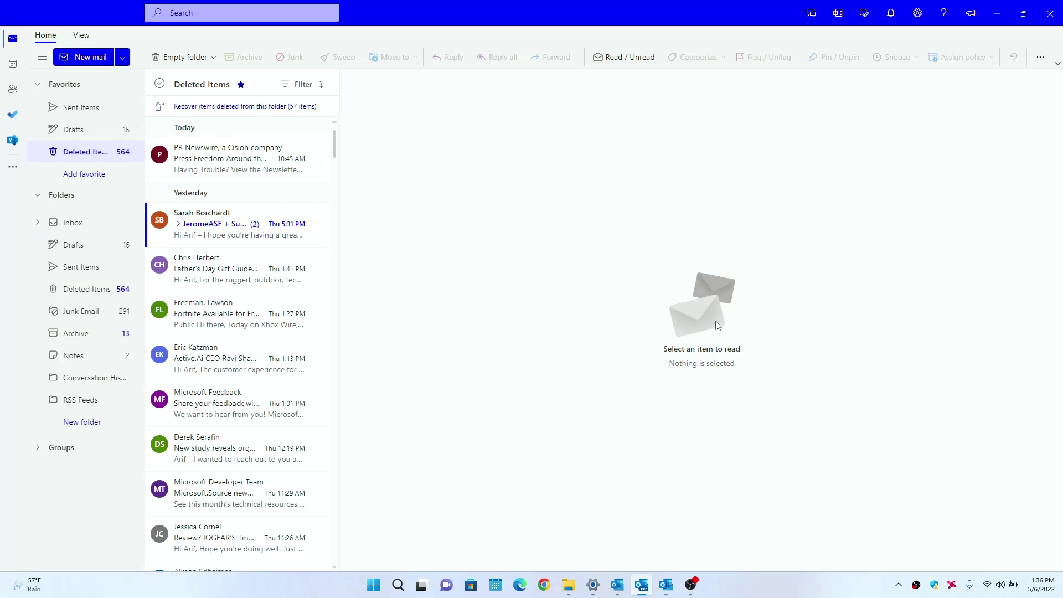
left_click(998, 14)
left_click(999, 7)
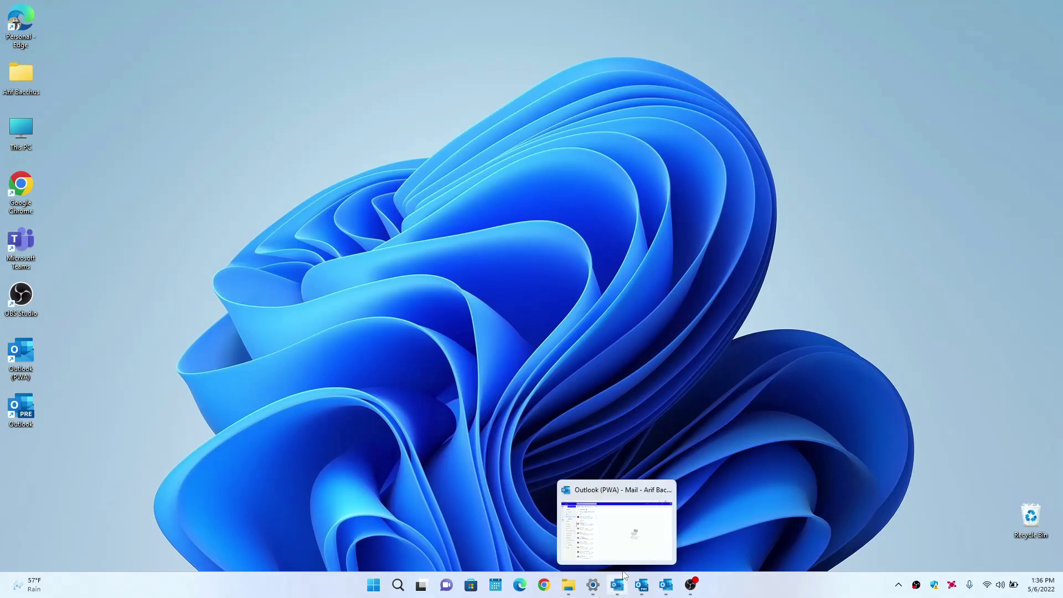
mouse_move(646, 592)
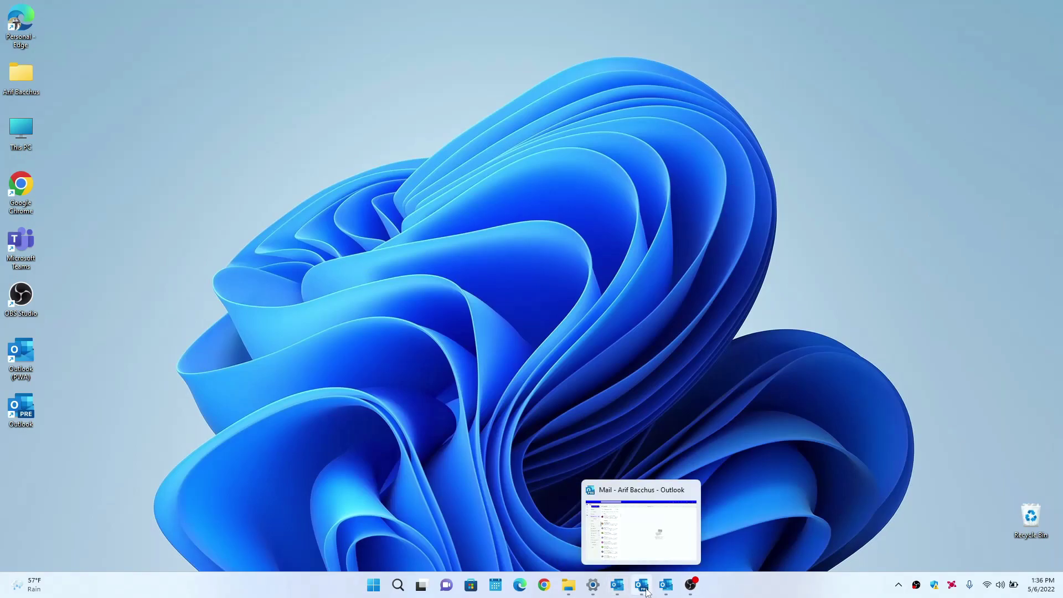
left_click(645, 590)
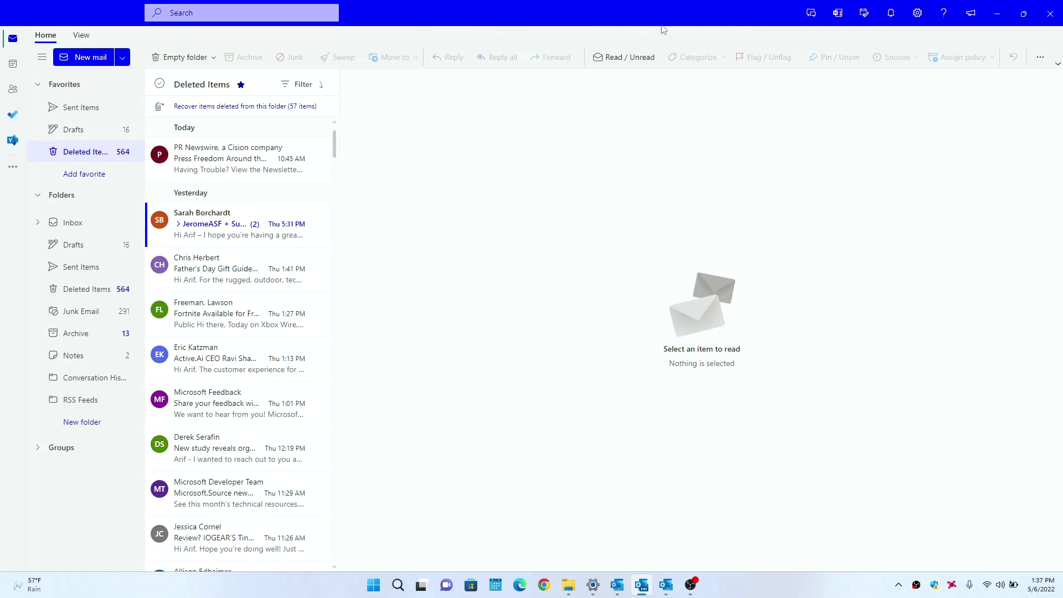
left_click(619, 588)
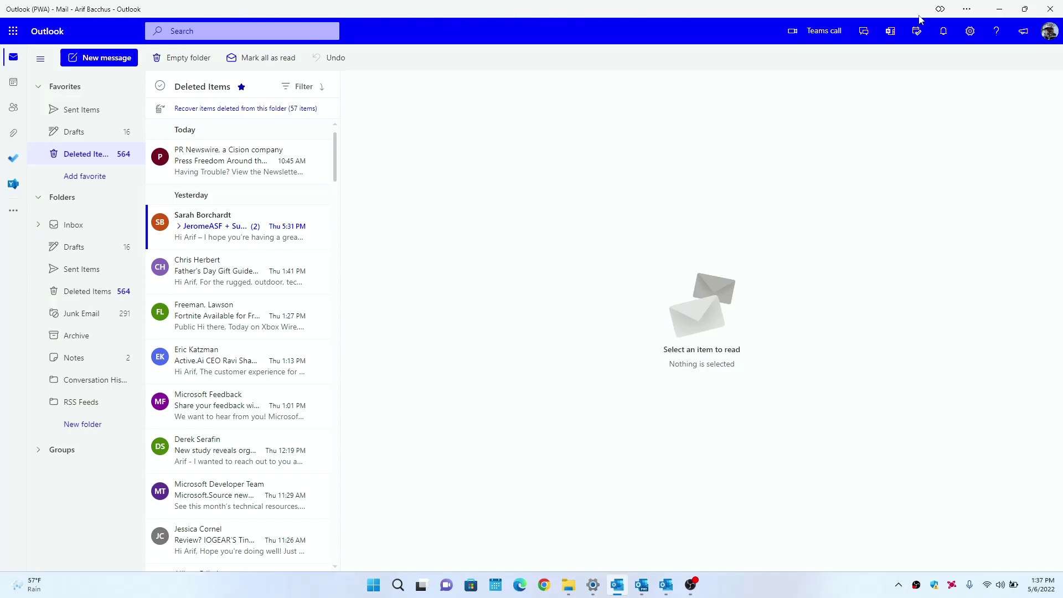
left_click(999, 9)
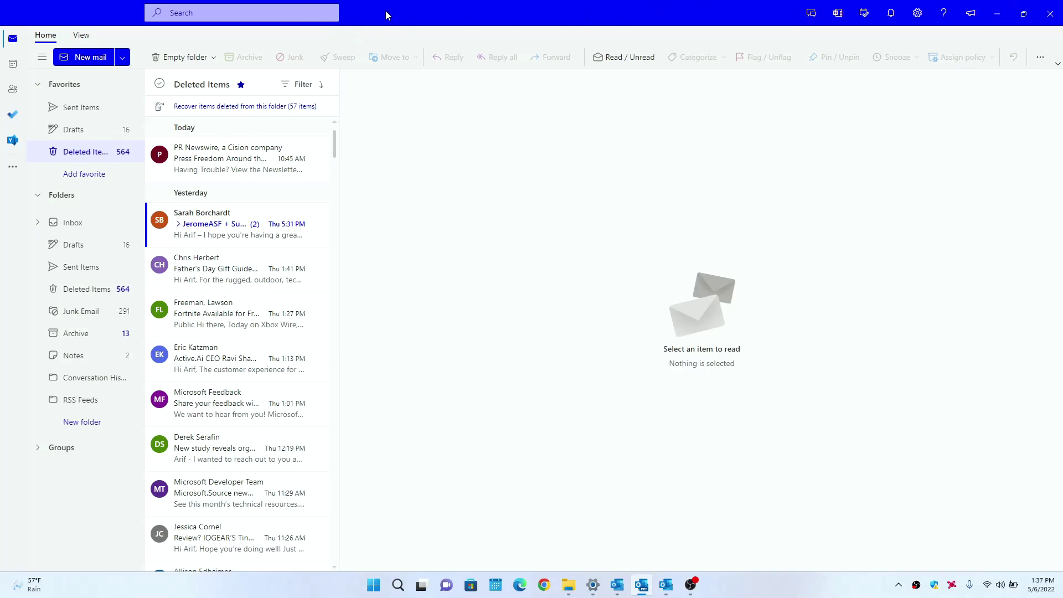
Switch the preview window between full-screen and a smaller floating window.
left_click_drag(499, 17, 543, 145)
left_click(877, 135)
left_click_drag(714, 22, 672, 102)
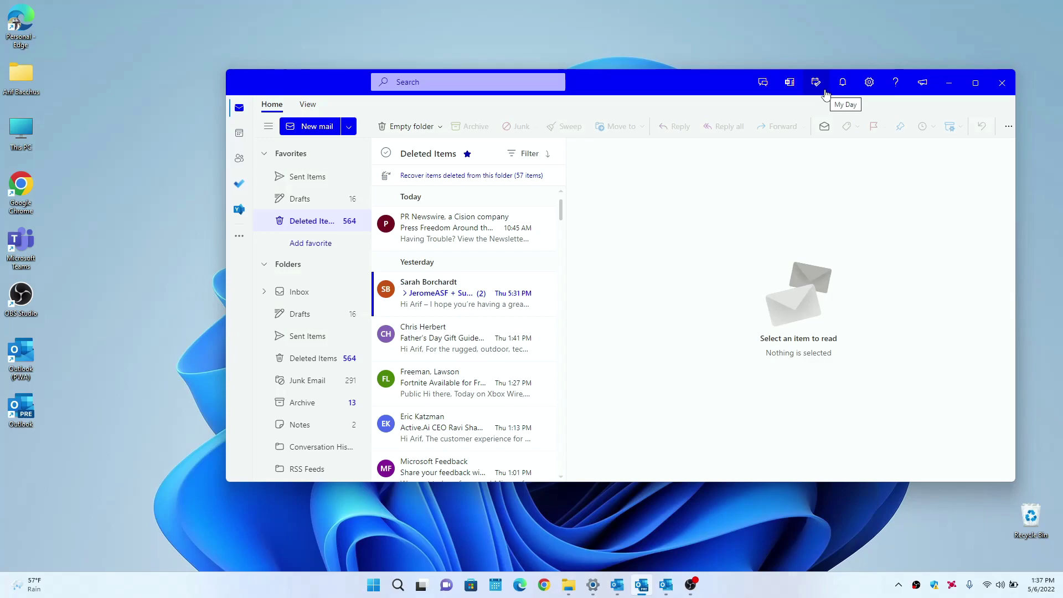
left_click(870, 89)
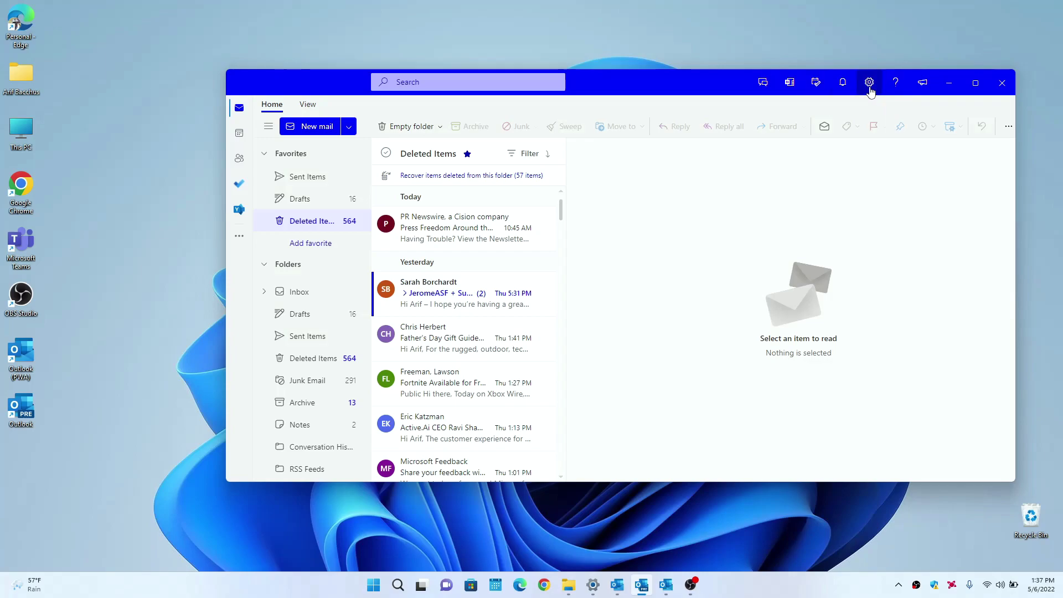
Close Settings, maximize the window, and open then close the Notifications pane.
left_click(870, 88)
left_click(976, 83)
left_click(891, 14)
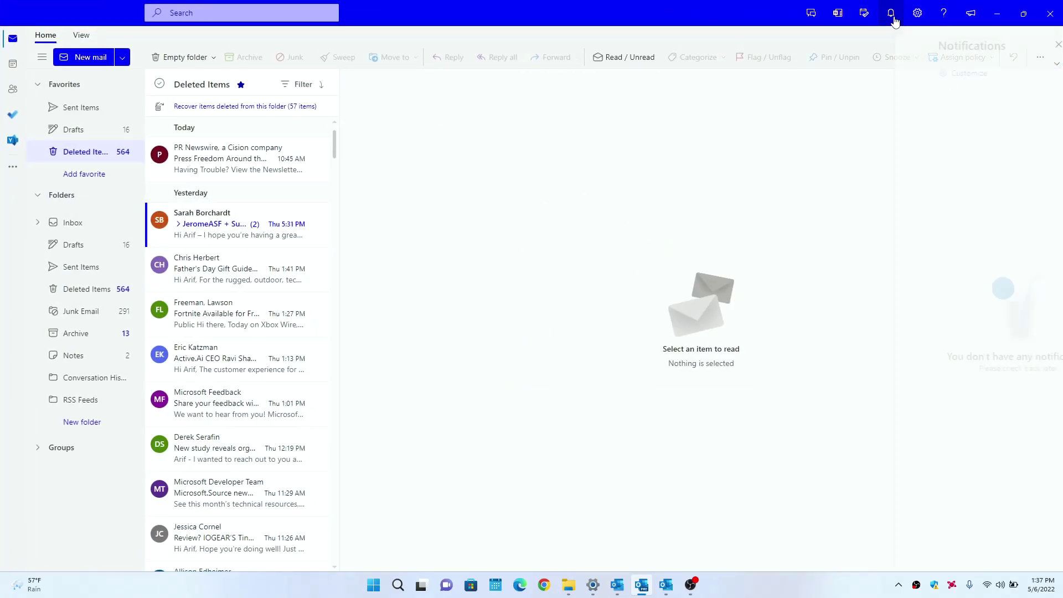
left_click(892, 19)
Preview the My Day and OneNote side panels, then close the side panel.
left_click(866, 18)
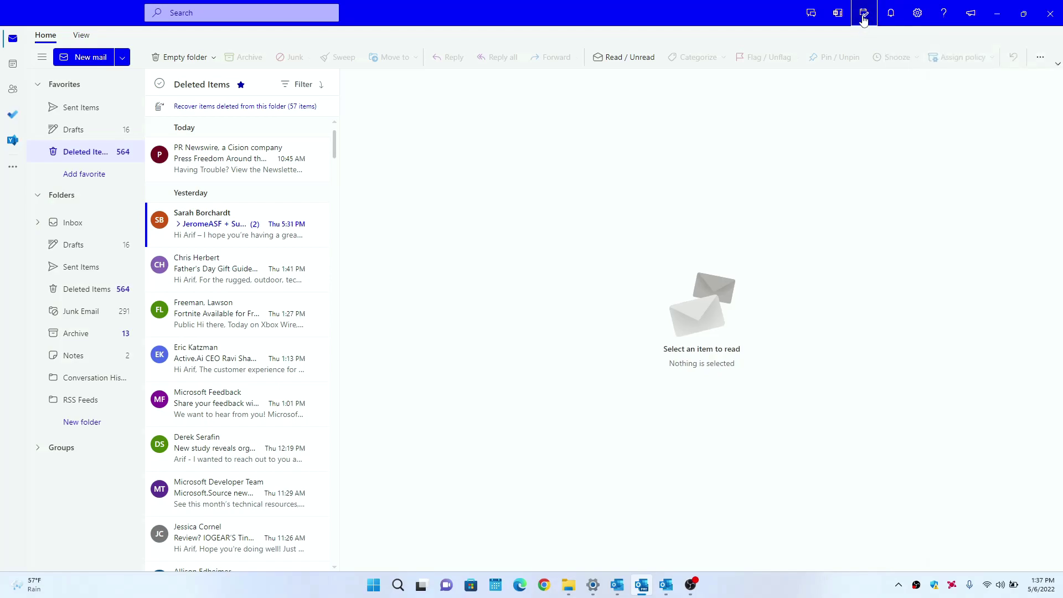
left_click(839, 17)
left_click(855, 20)
left_click(856, 20)
Launch Teams chat from Outlook, then minimise the Teams window.
left_click(811, 17)
left_click(881, 584)
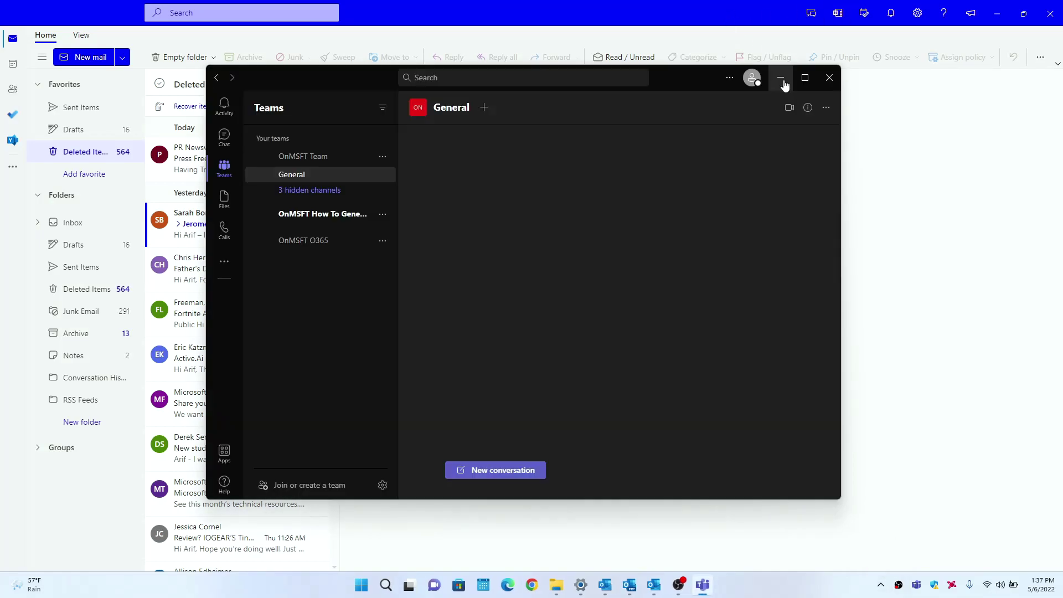
left_click(781, 78)
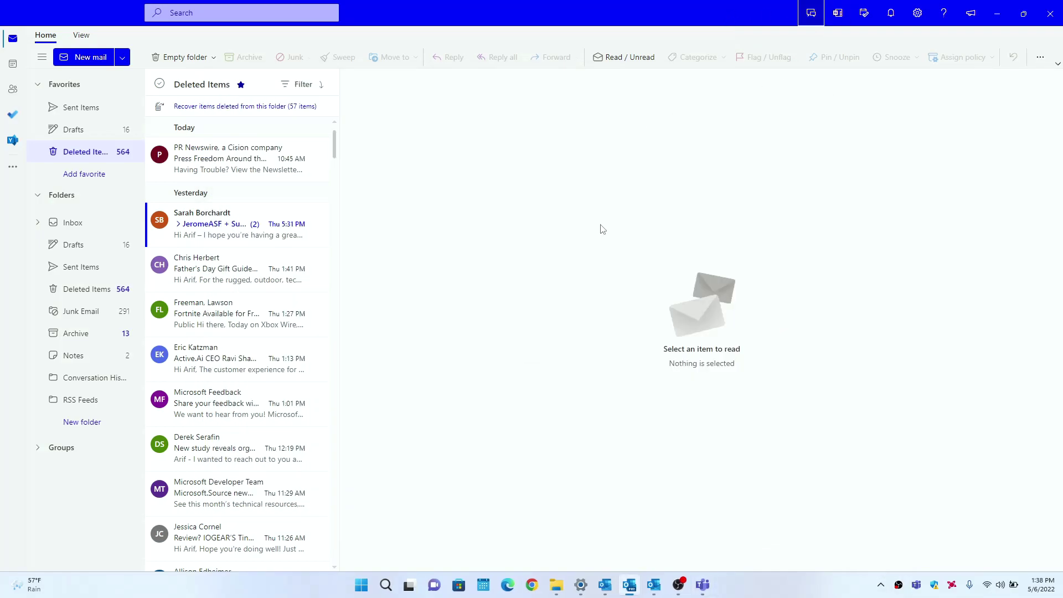
In Settings, try the light blue, rainbow, pastel and Unicorn Acres themes.
left_click(918, 13)
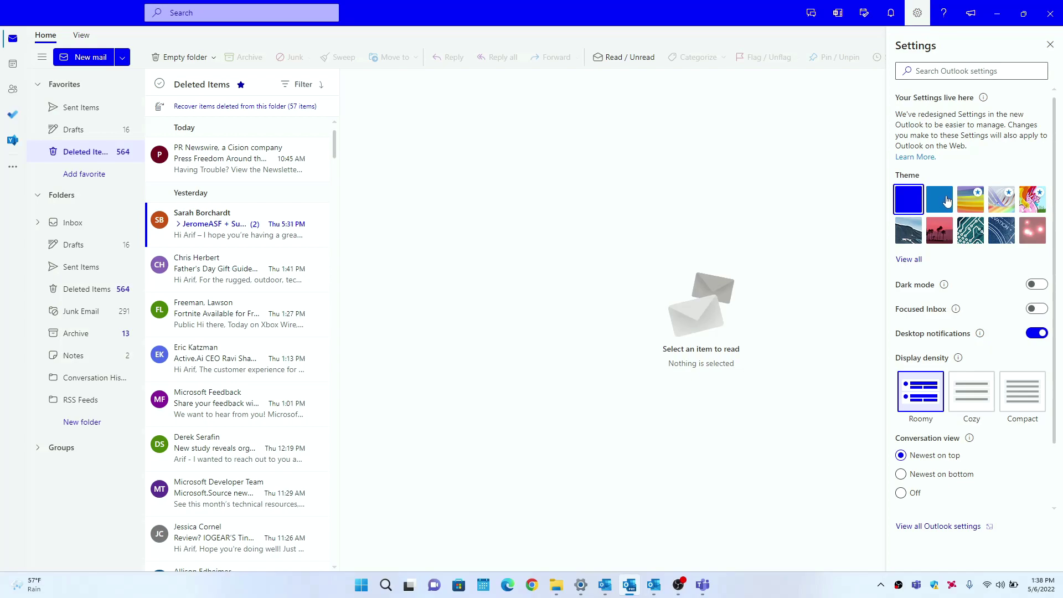
left_click(948, 204)
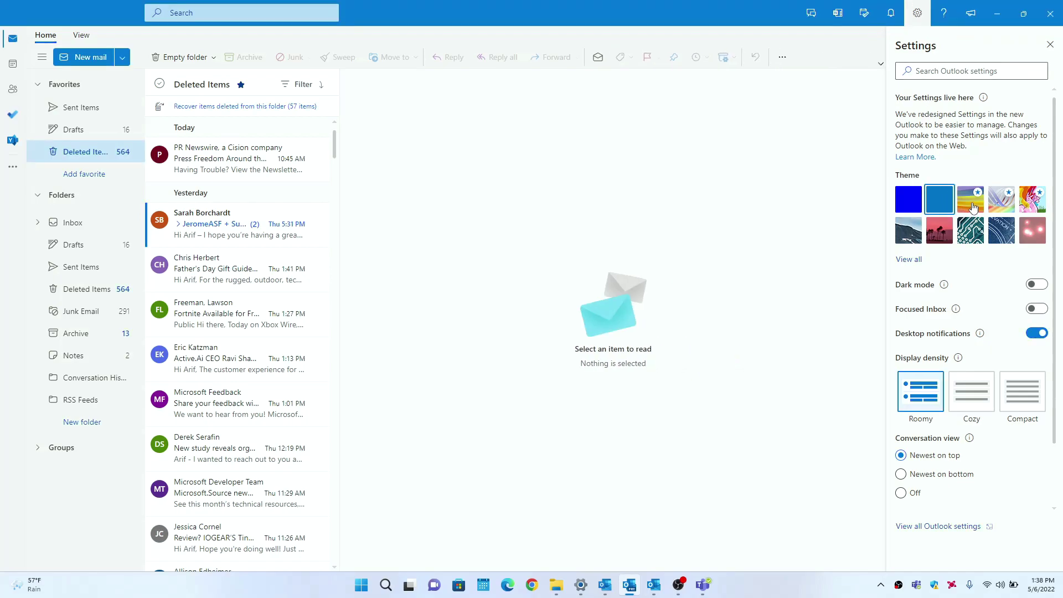
left_click(974, 207)
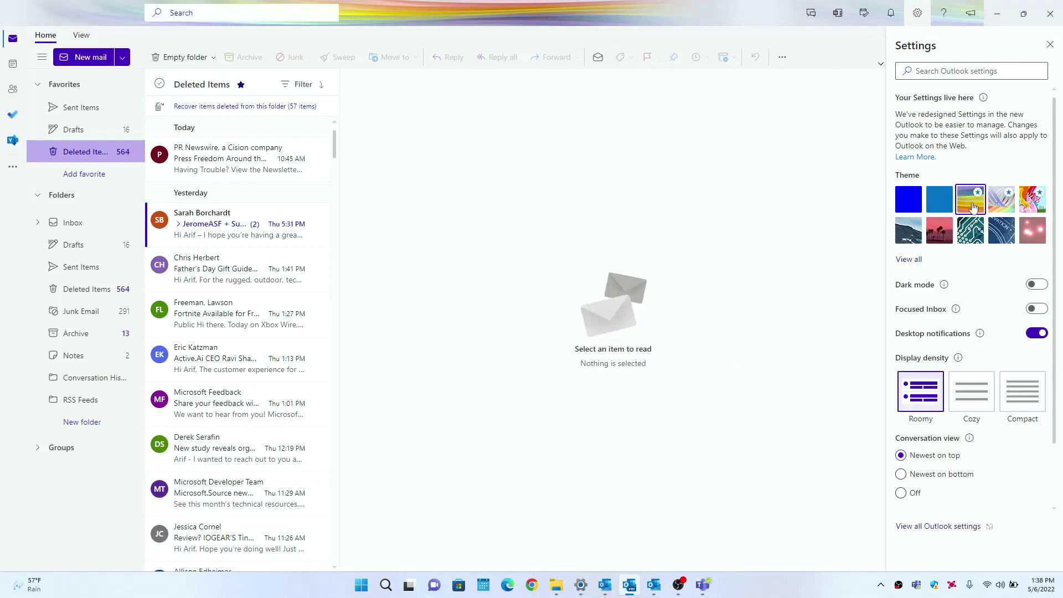
left_click(1006, 205)
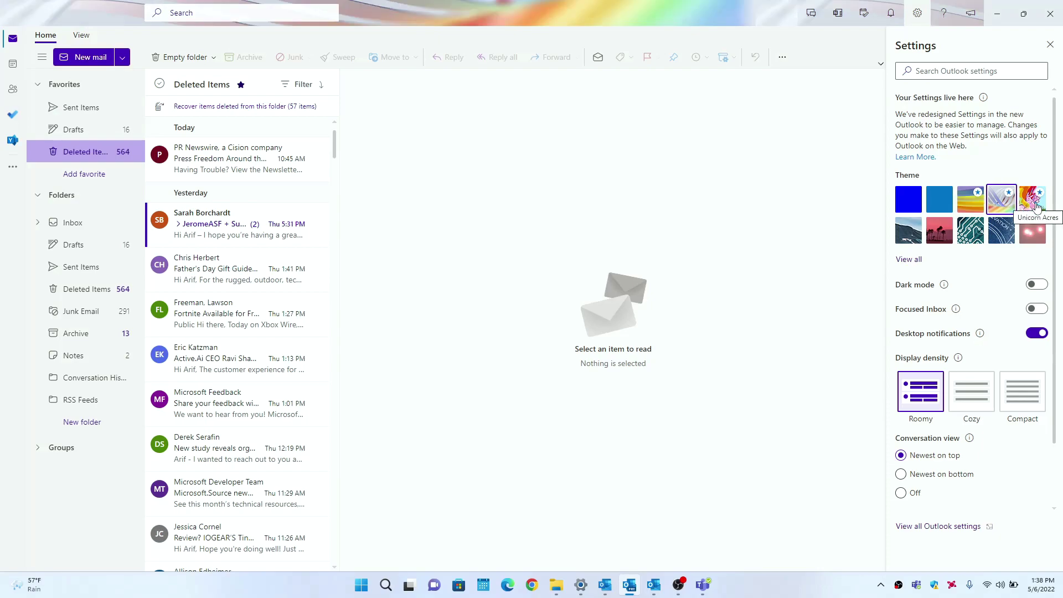
key("Right")
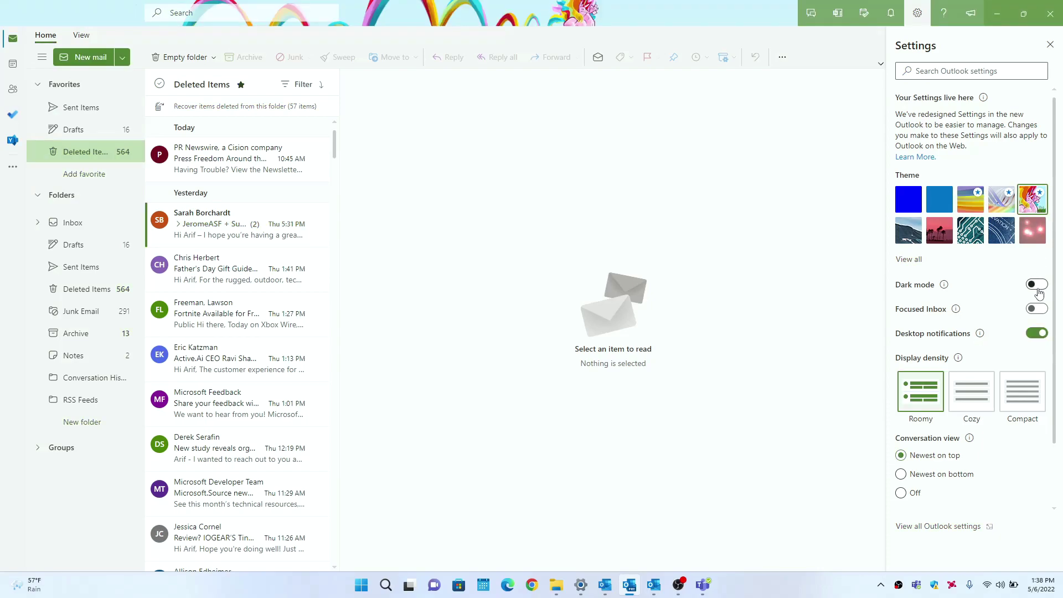
Leave dark mode off, set density back to Roomy, and apply the plain blue theme.
left_click(1038, 285)
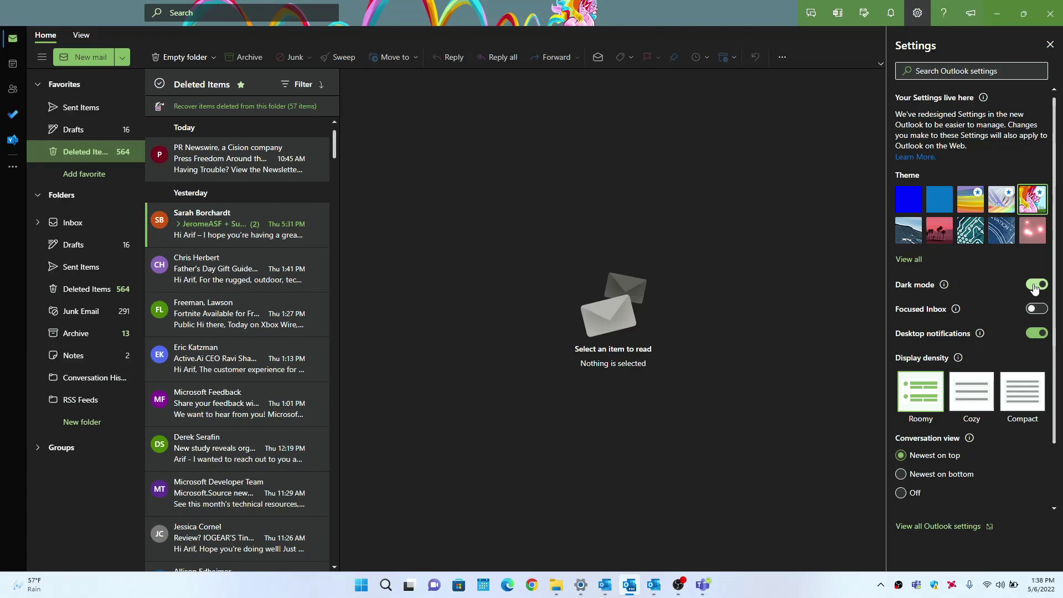
left_click(1034, 285)
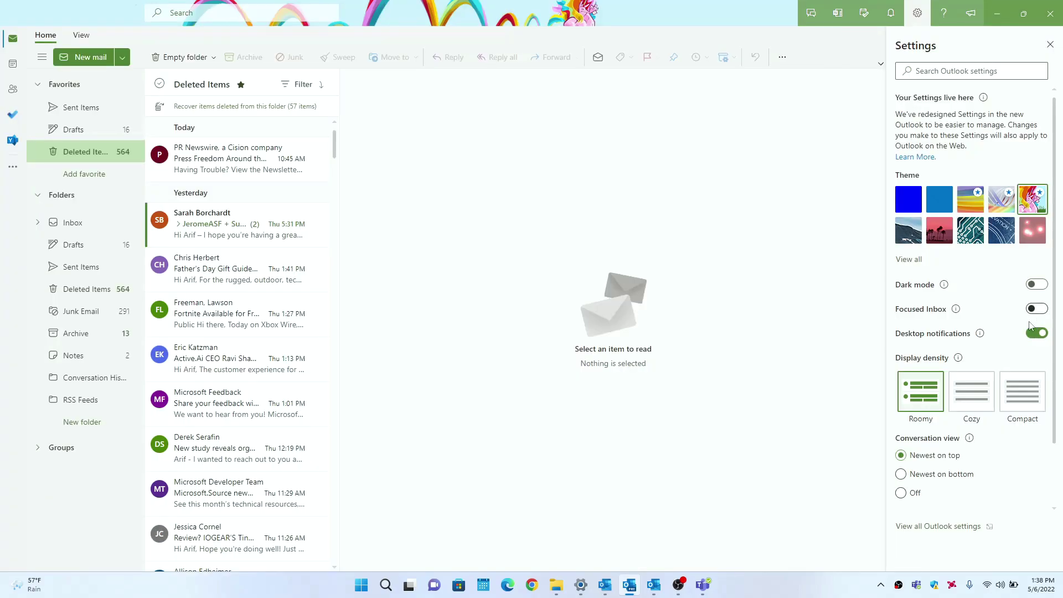
left_click(996, 399)
left_click(1030, 403)
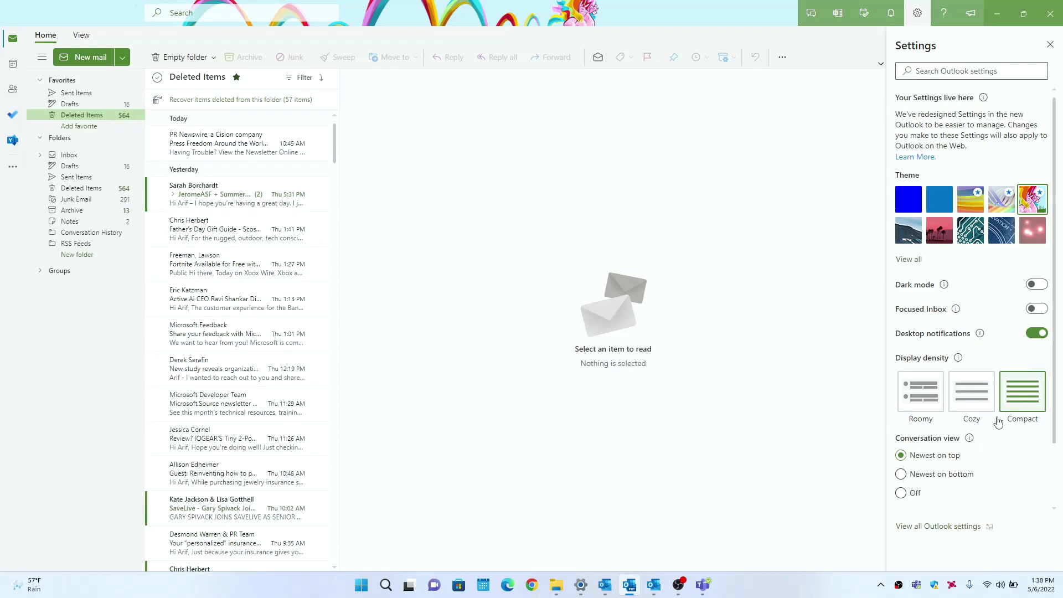
left_click(922, 402)
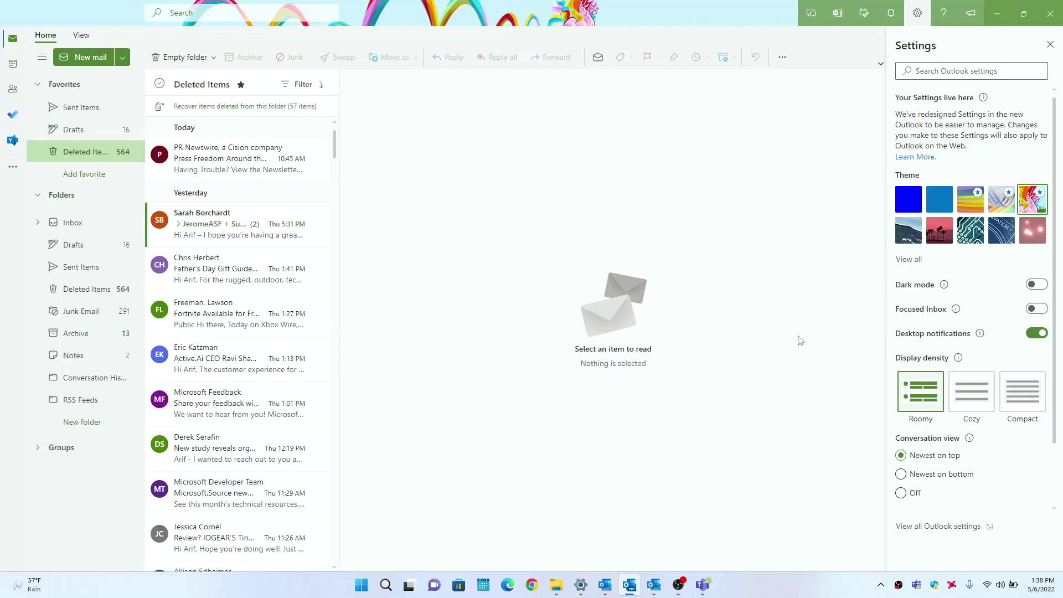
left_click(939, 200)
left_click(1051, 44)
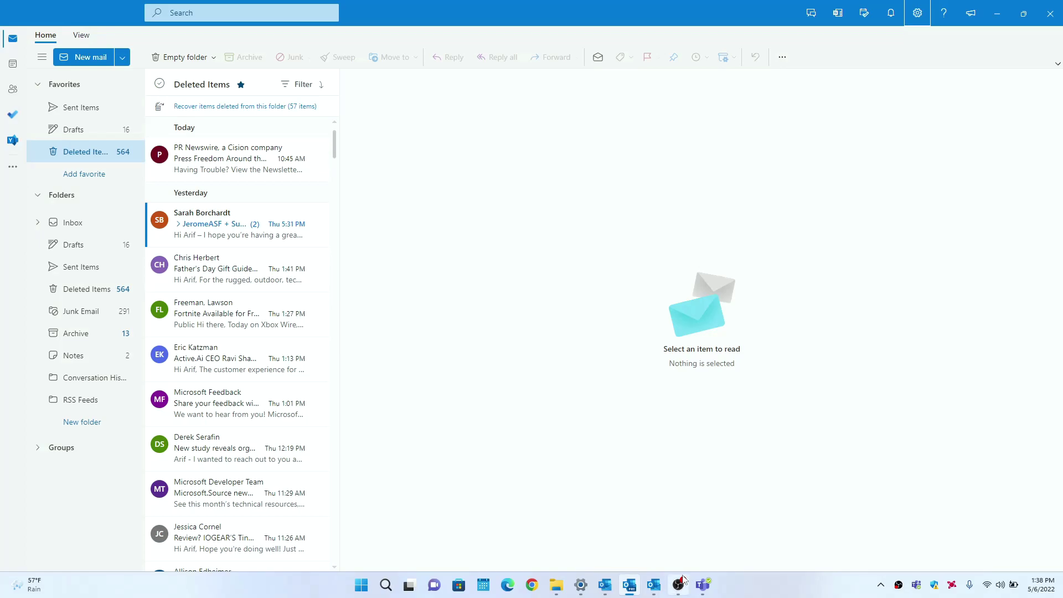
Minimise the Outlook PWA and shrink the preview window from full-screen to floating.
left_click(605, 585)
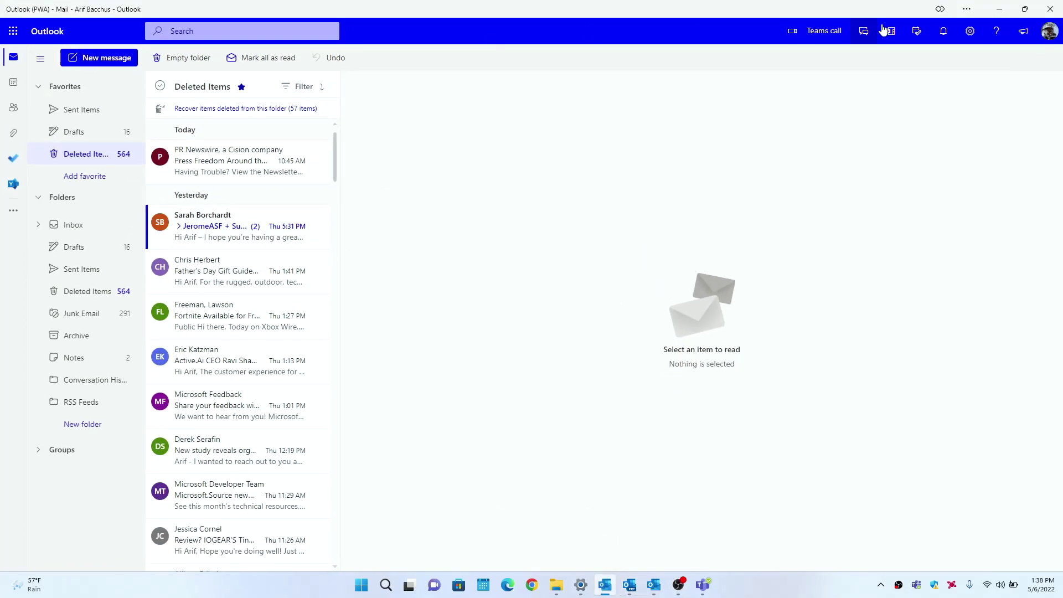
left_click(999, 13)
left_click_drag(733, 6, 608, 85)
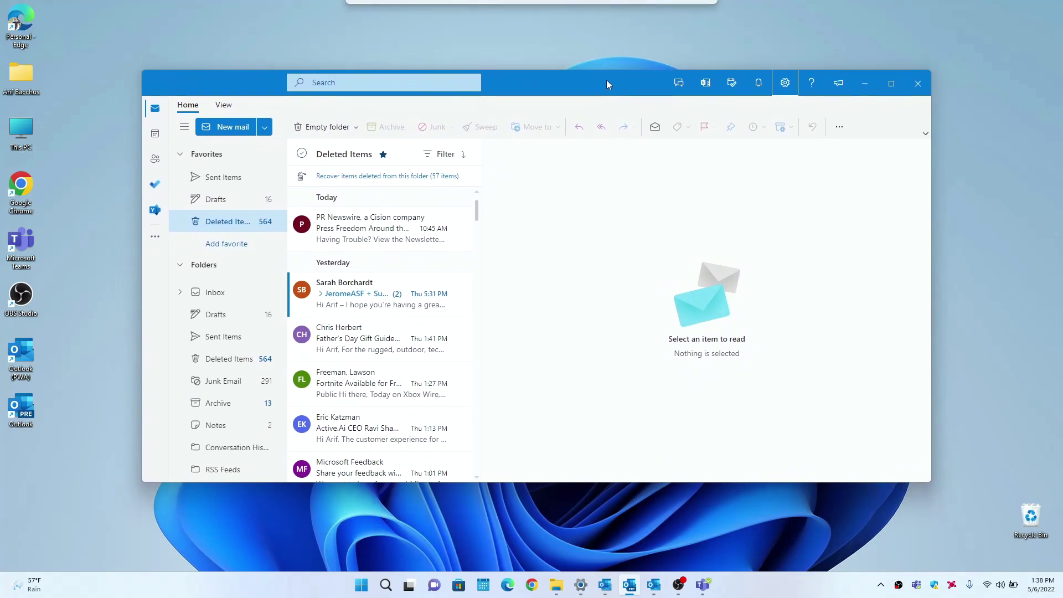
Start a new email in new Outlook, then a new message with a recipient in the PWA.
left_click(233, 126)
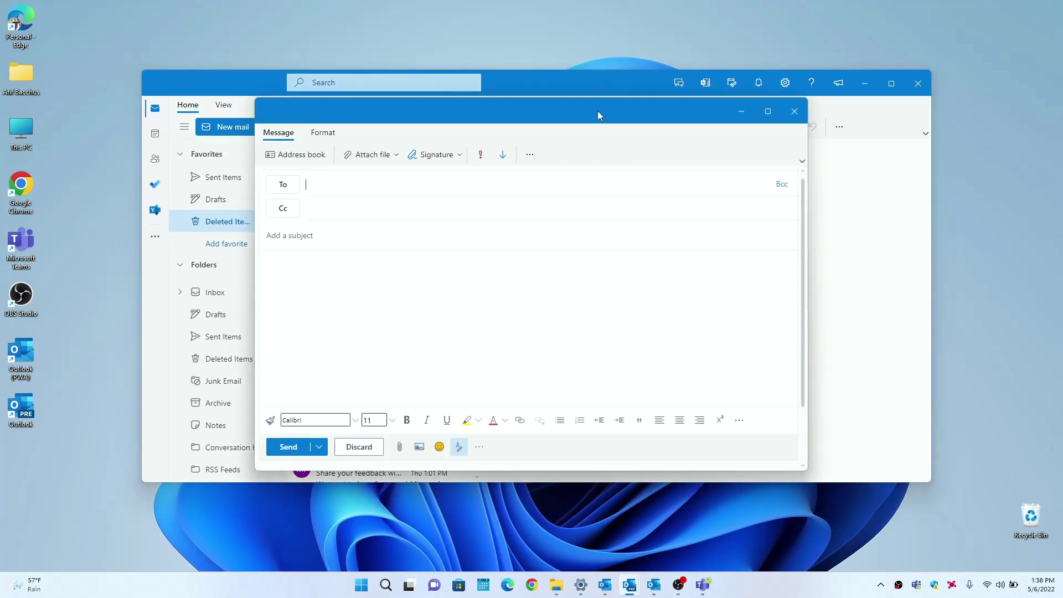
left_click_drag(595, 111, 678, 156)
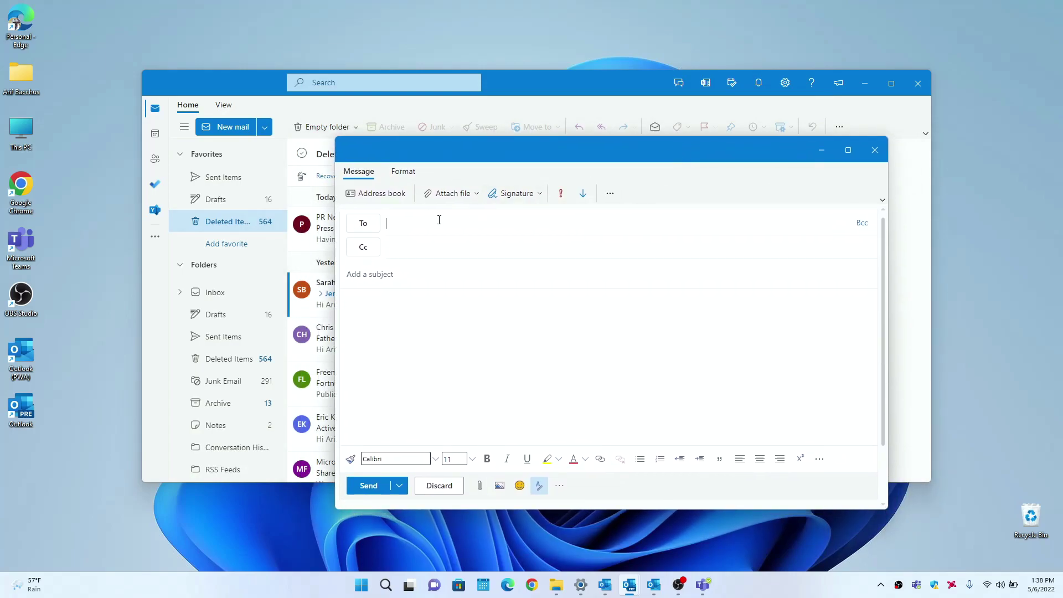
mouse_move(604, 585)
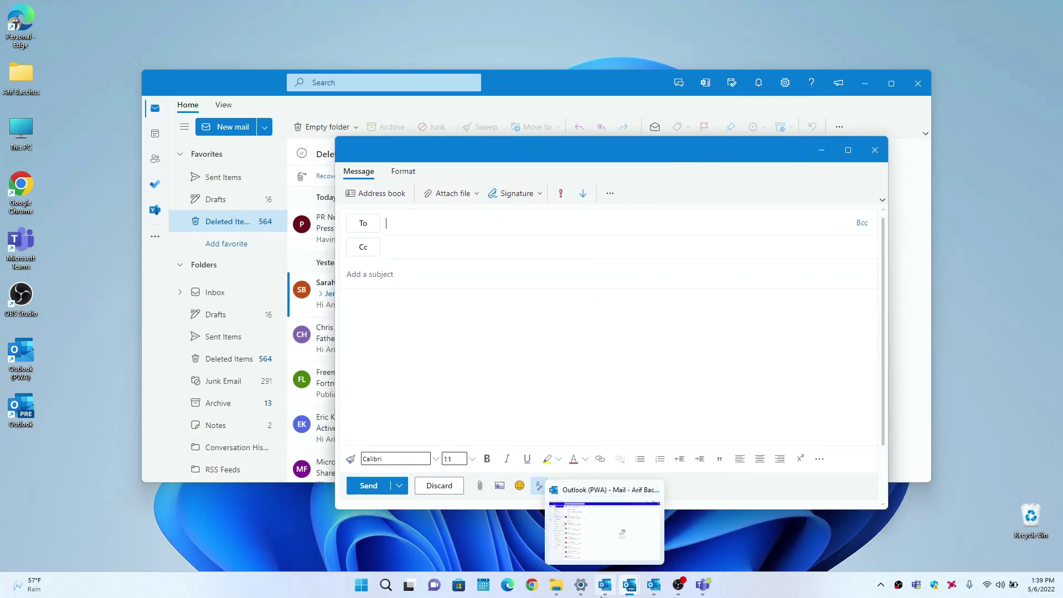
left_click(604, 555)
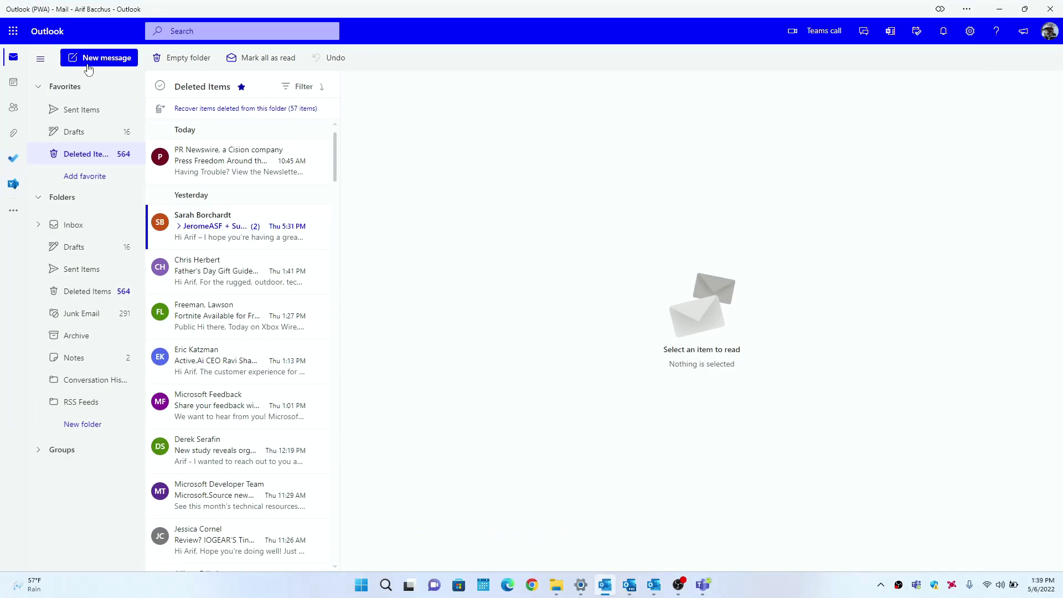
left_click(77, 58)
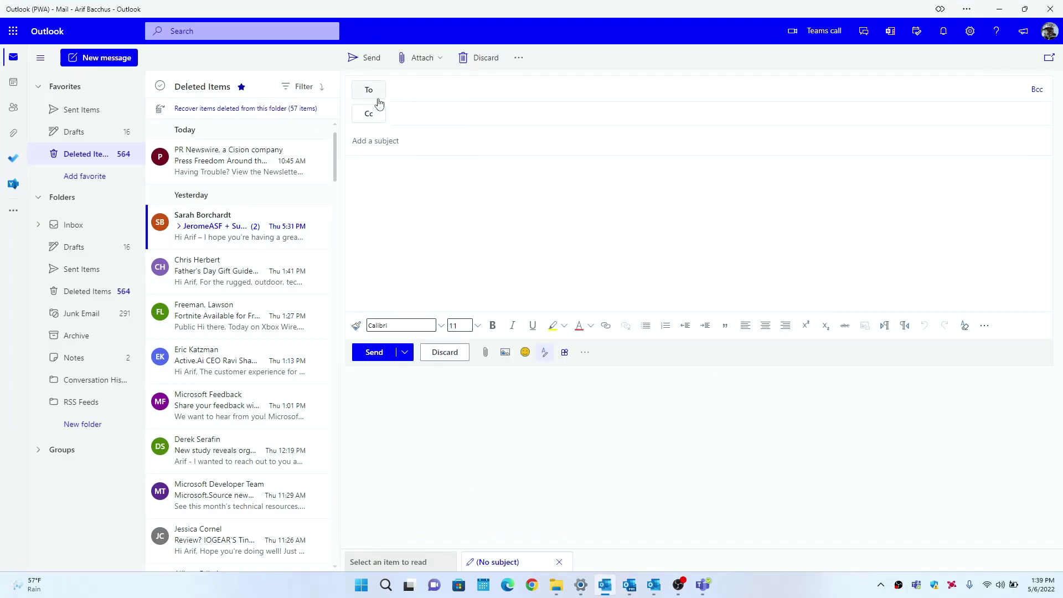
left_click(399, 91)
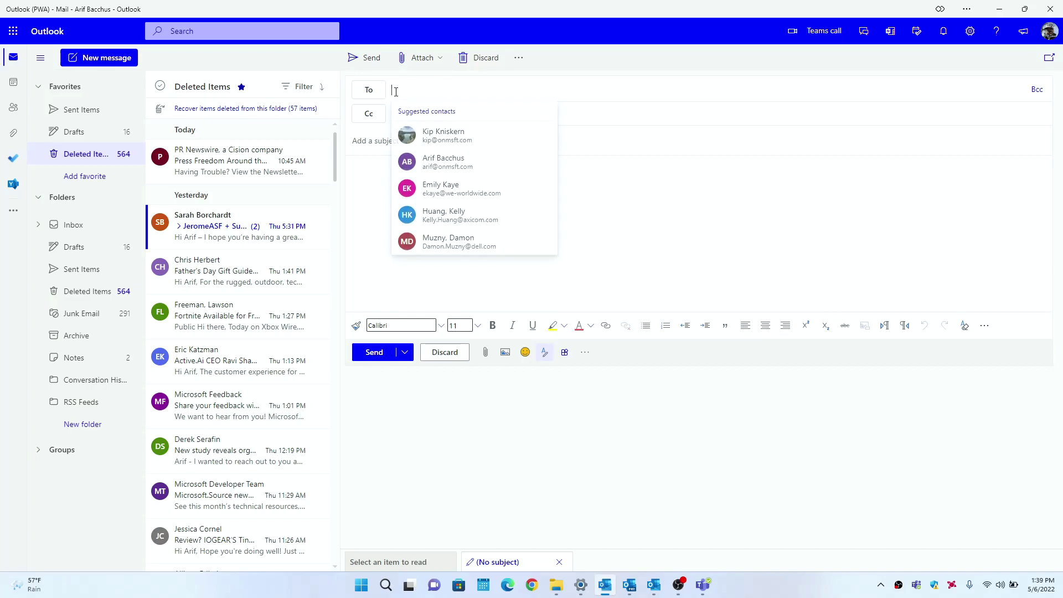
left_click(1000, 9)
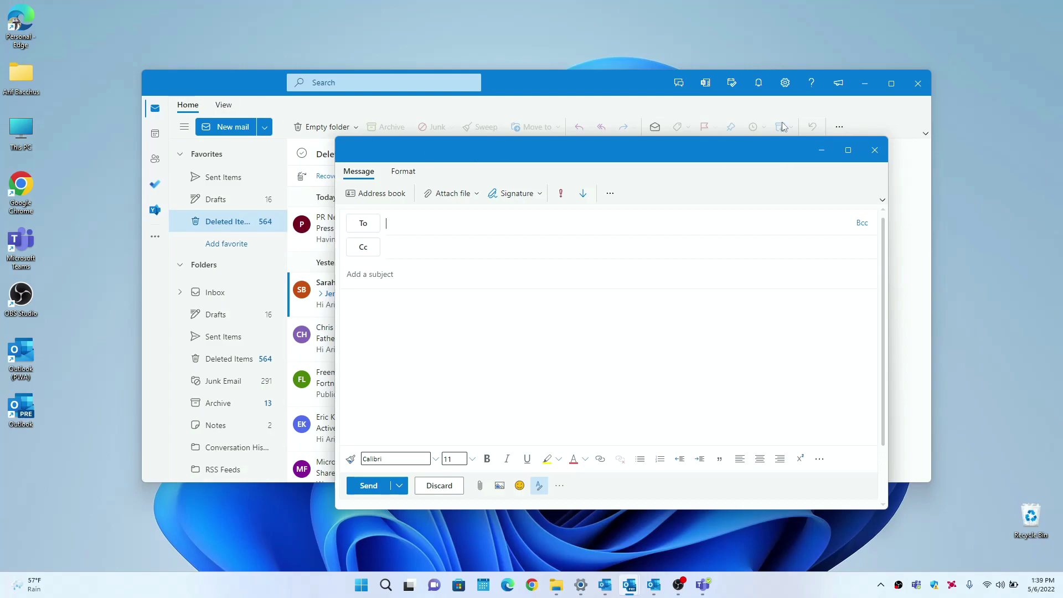
Minimize the compose window and toggle dark mode on and off in new Outlook's Settings.
left_click(821, 150)
left_click(785, 83)
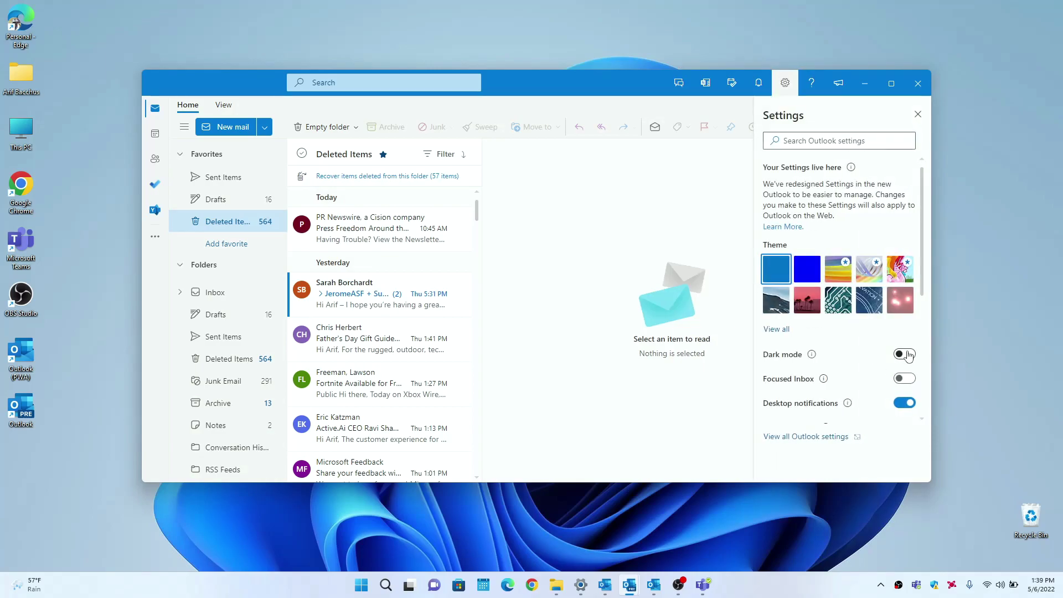
left_click(907, 354)
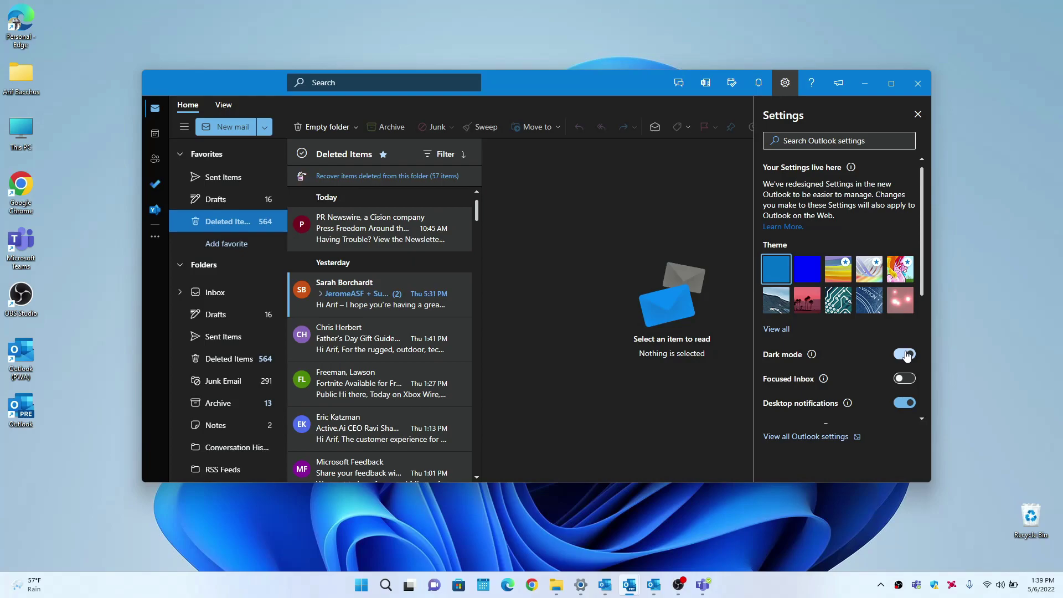
left_click(905, 355)
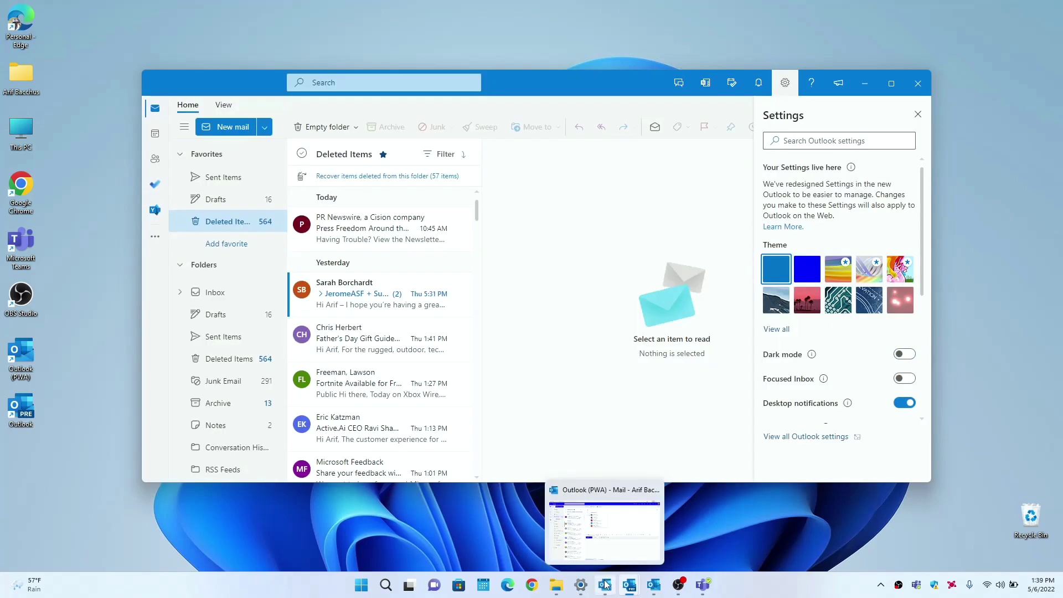
Turn dark mode on in the Outlook PWA's settings, then minimize the PWA.
left_click(605, 585)
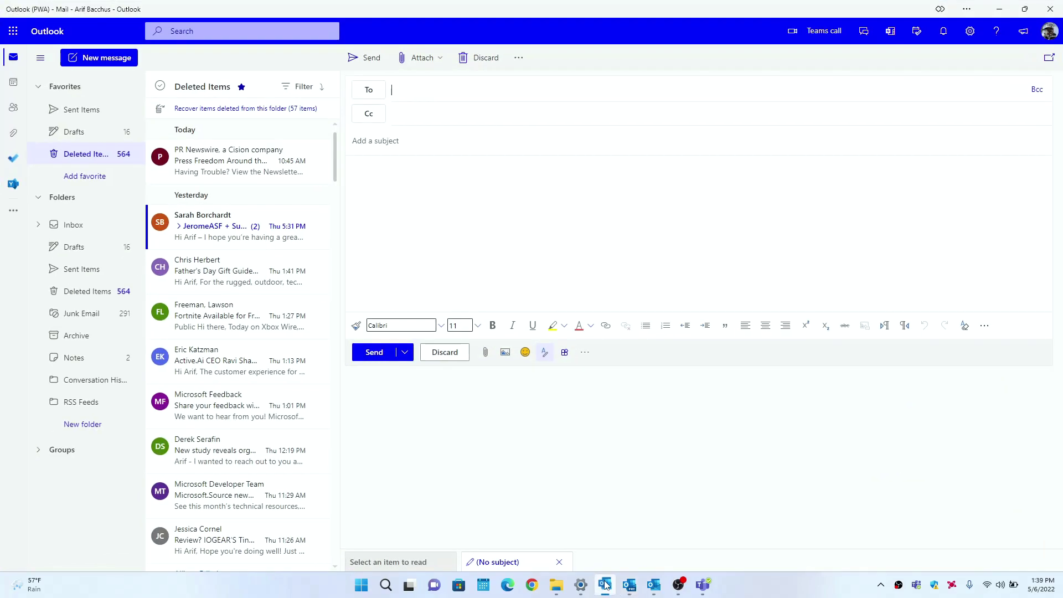
left_click(970, 31)
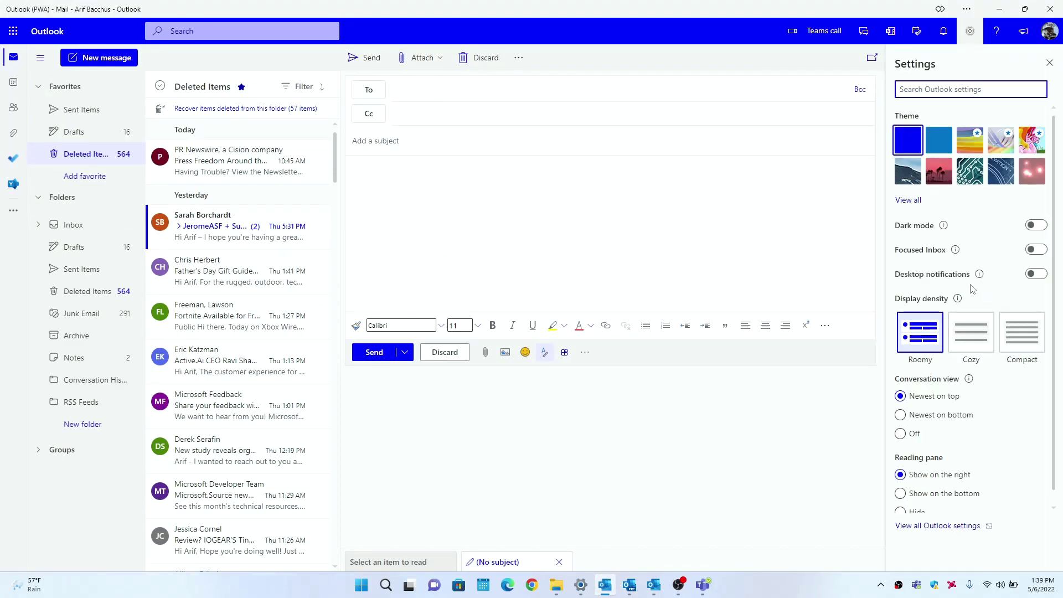
left_click(1040, 231)
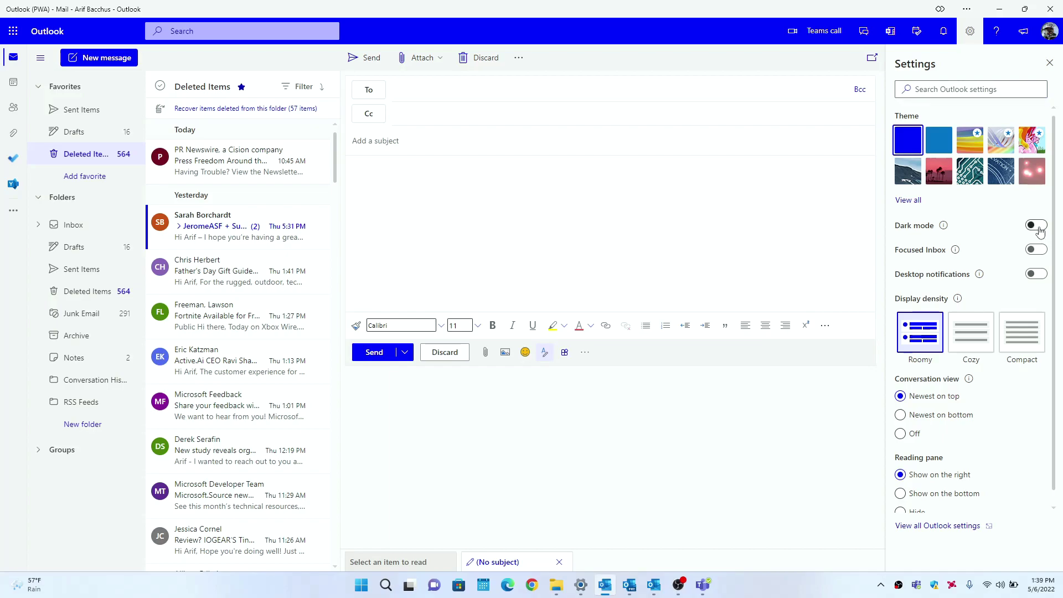
left_click(1040, 231)
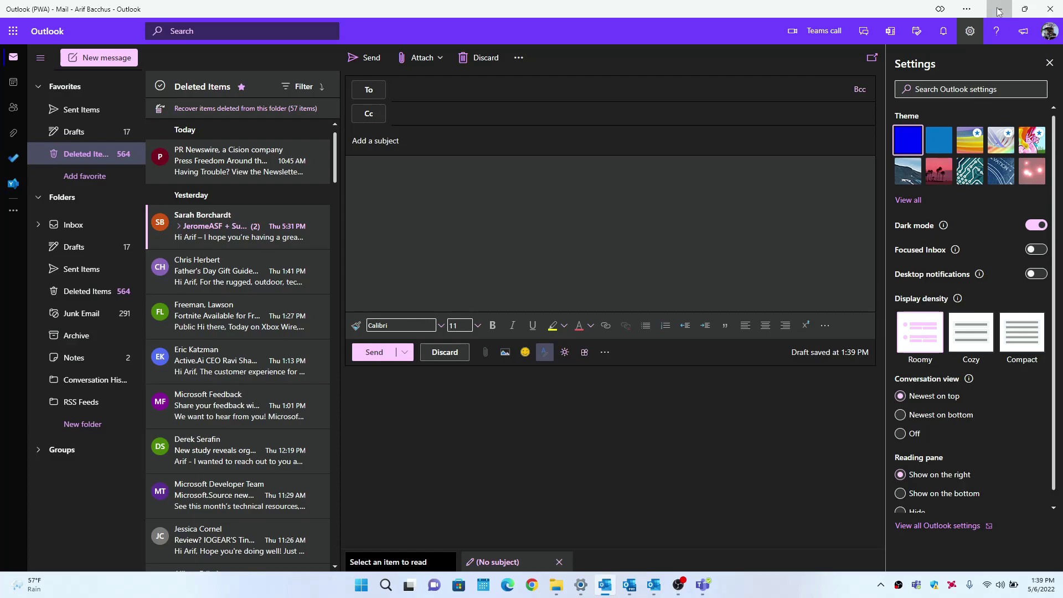
left_click(999, 11)
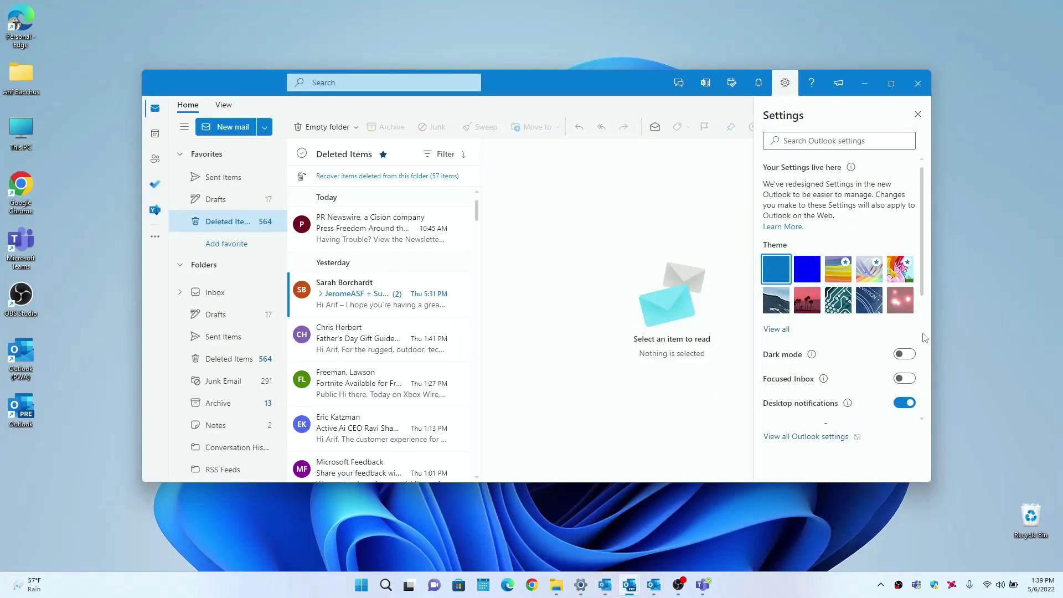
Turn on dark mode in new Outlook, close Settings, and nudge the window lower-left.
left_click(902, 357)
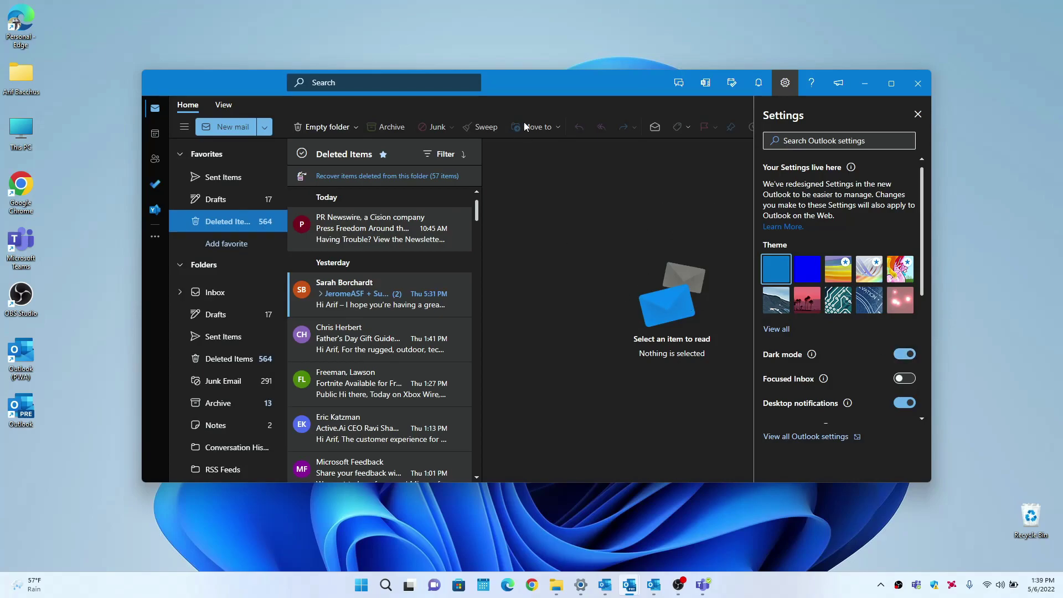
left_click(918, 114)
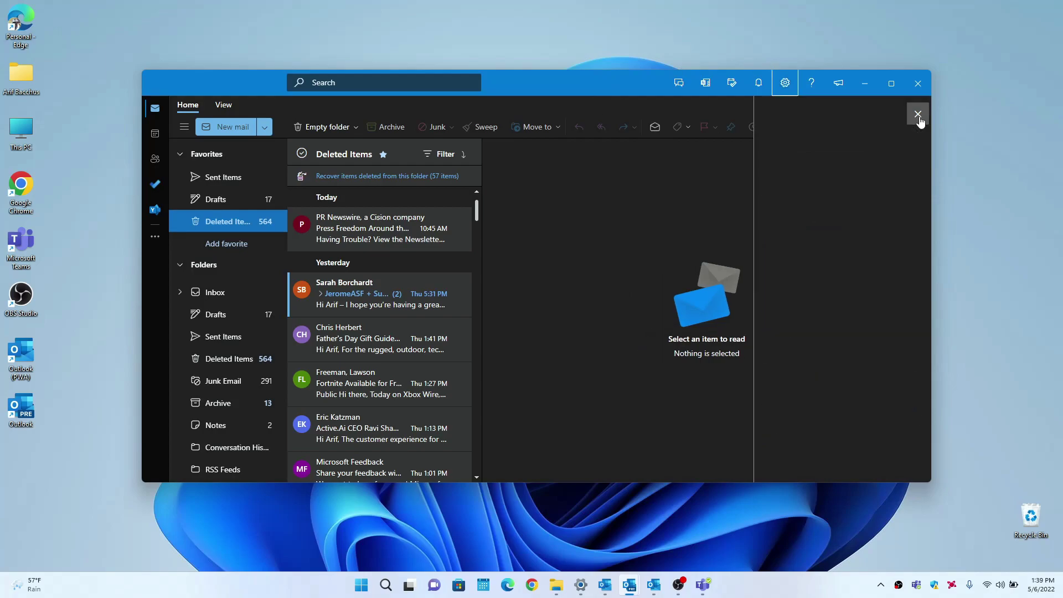
left_click_drag(586, 82, 564, 86)
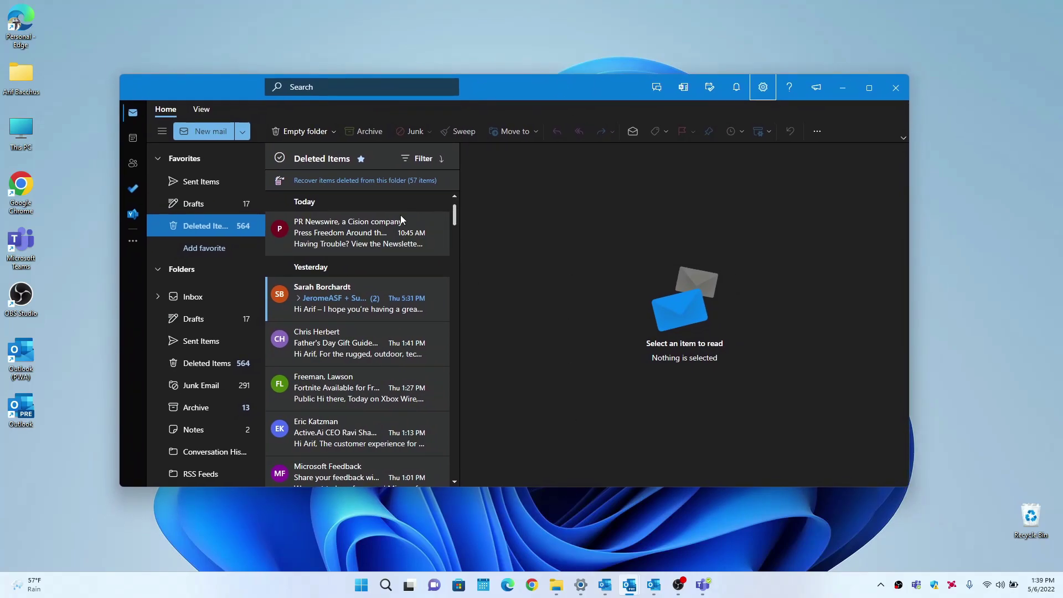
Turn dark mode back off, minimize classic Outlook, and move the preview window up-left.
left_click(764, 88)
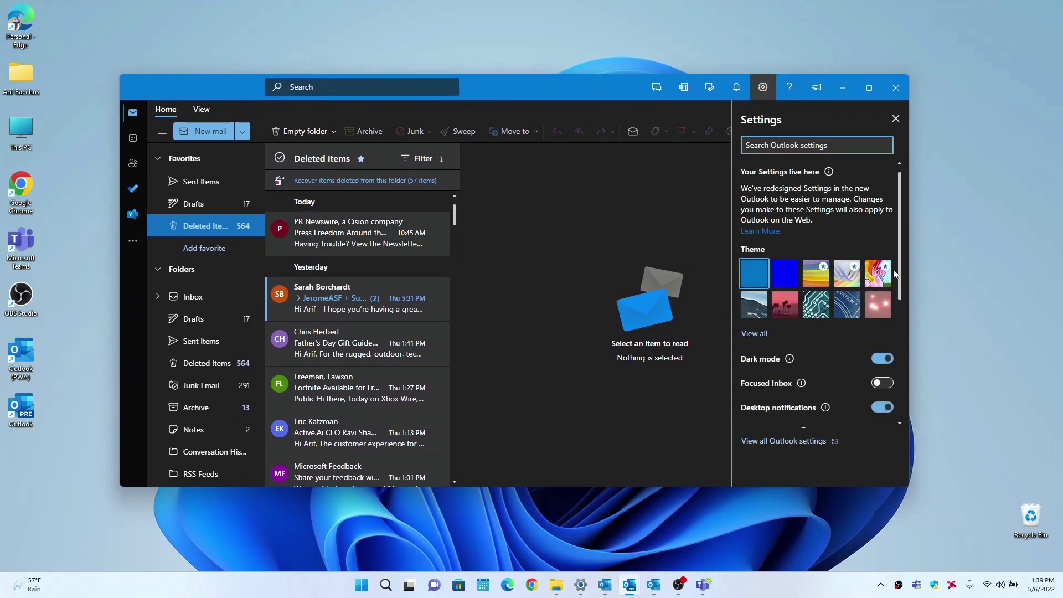
left_click(884, 360)
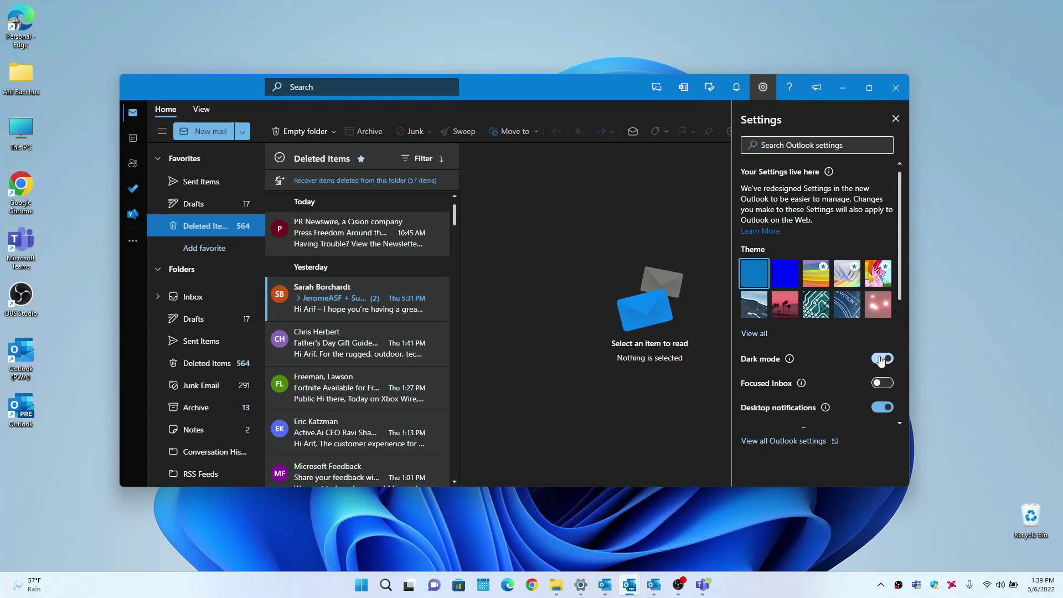
left_click(882, 359)
left_click(896, 118)
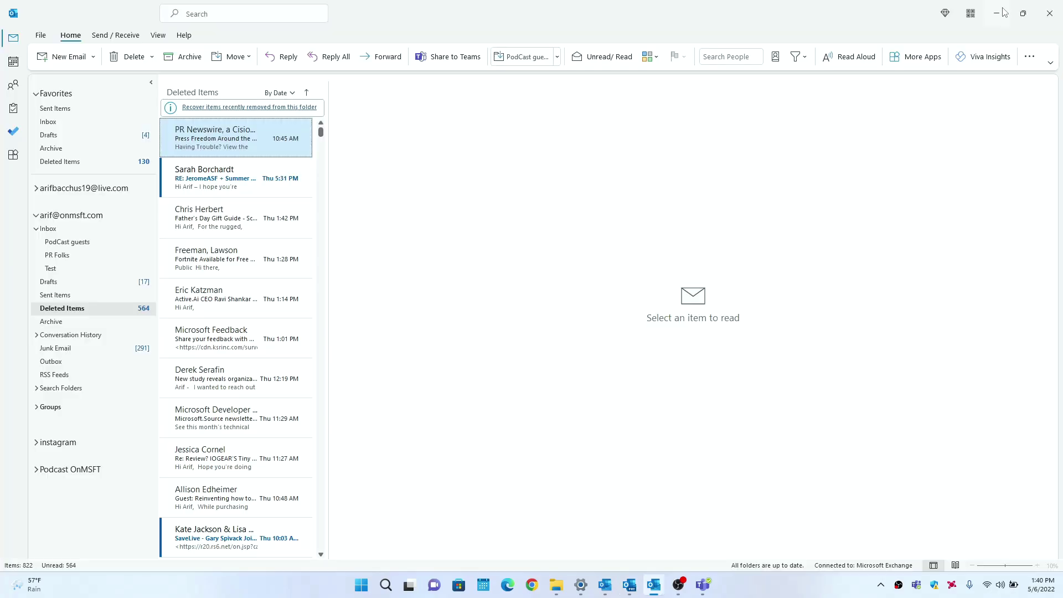
left_click(1004, 12)
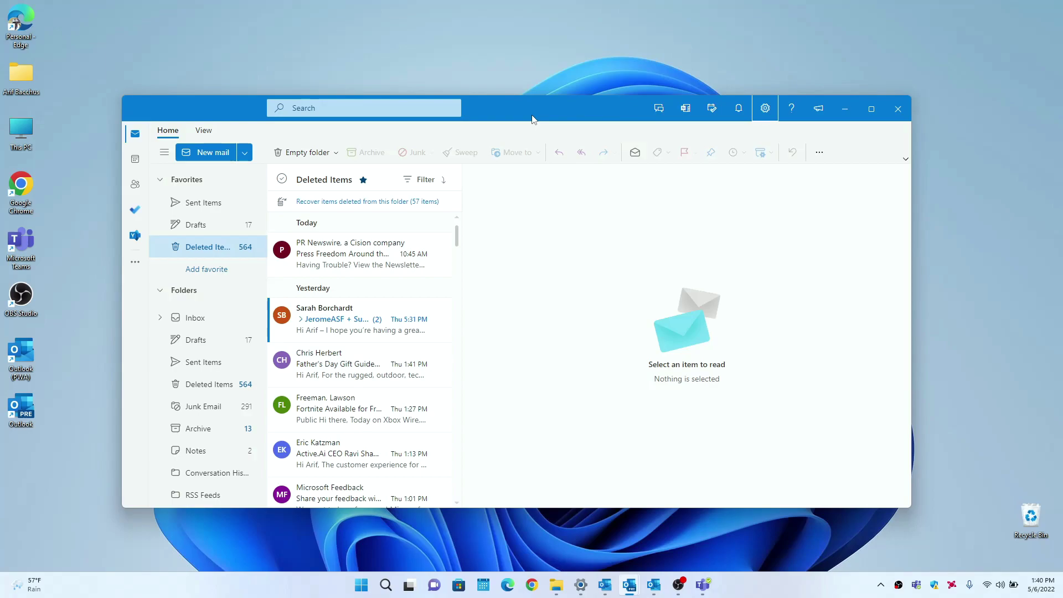
left_click_drag(570, 109, 551, 95)
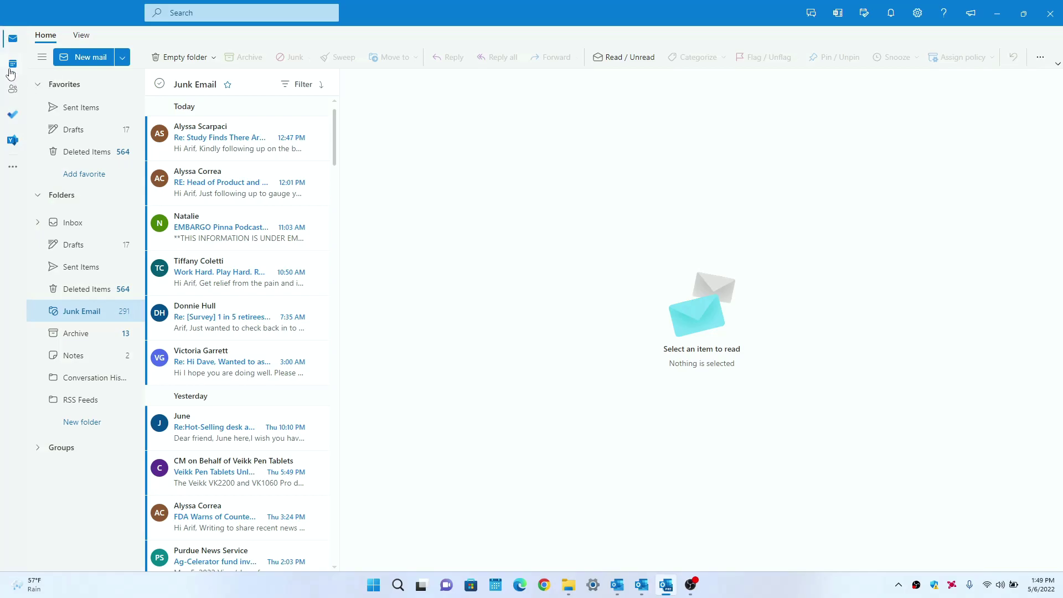
left_click(12, 65)
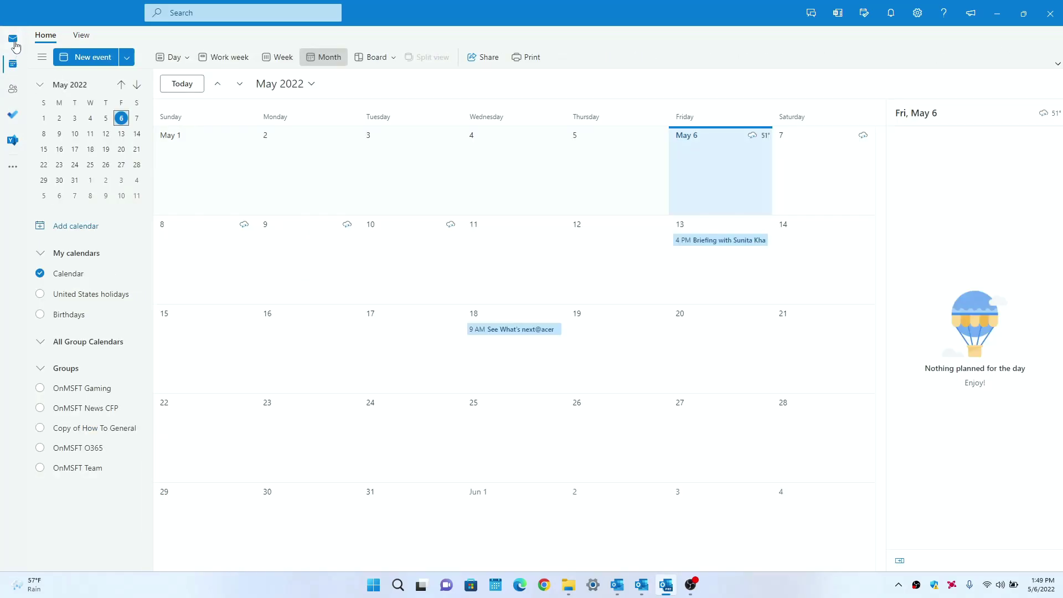
left_click(14, 92)
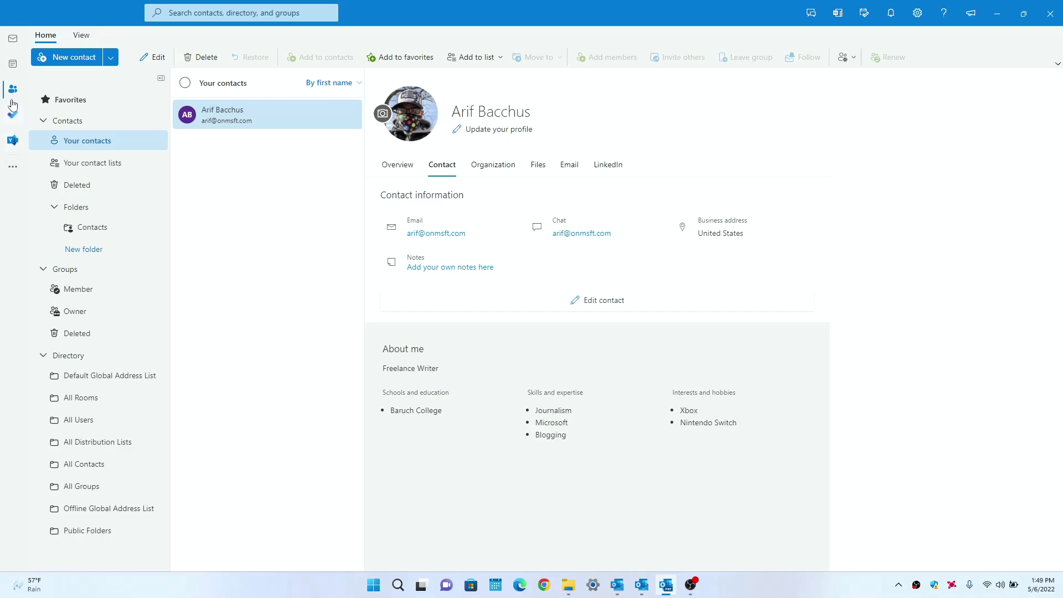
left_click(13, 62)
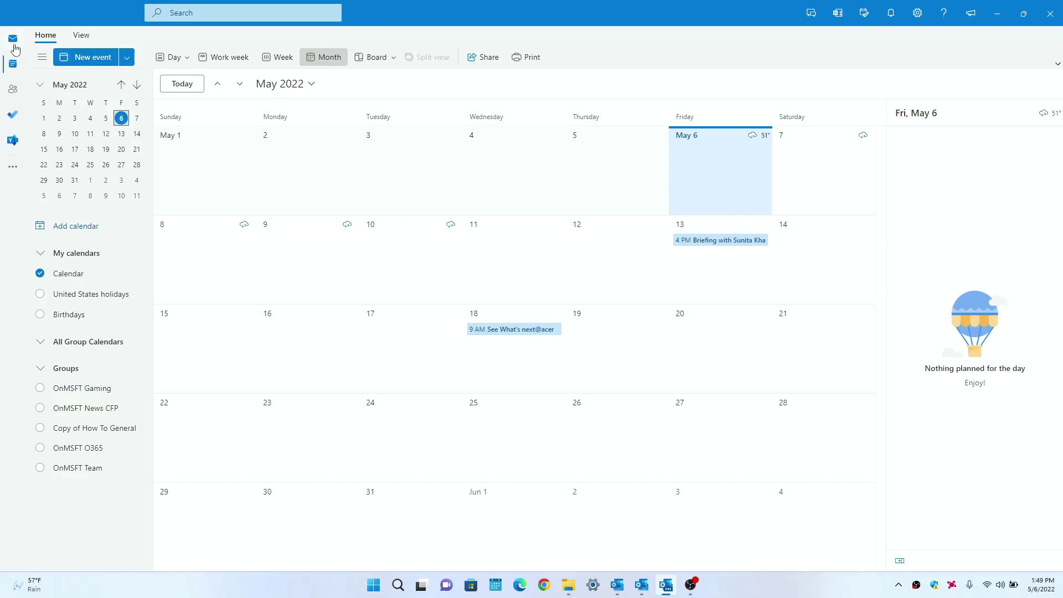
left_click(13, 48)
left_click(15, 68)
left_click(13, 90)
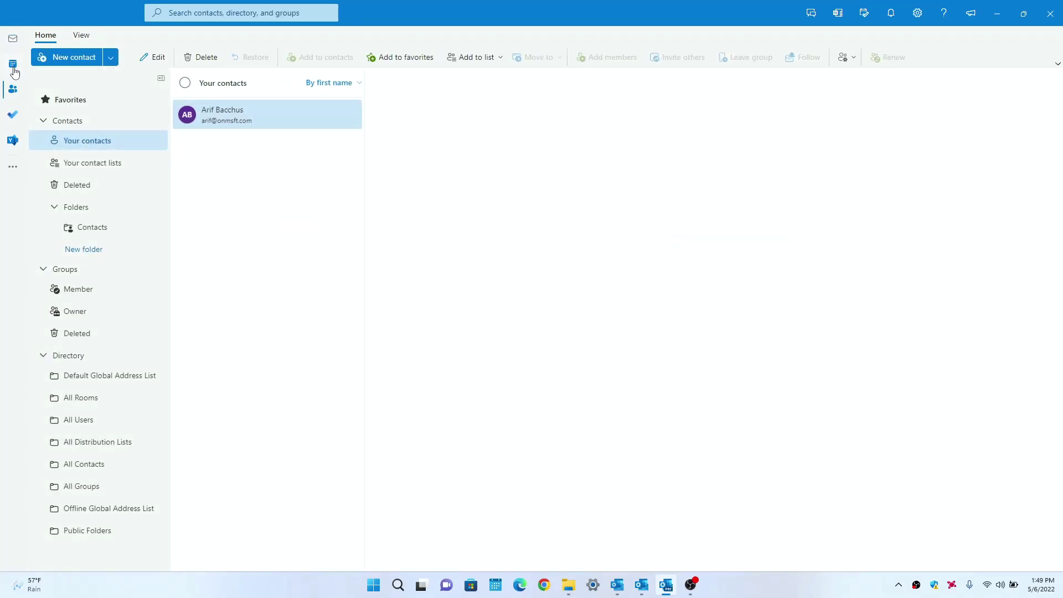
left_click(14, 67)
left_click(70, 65)
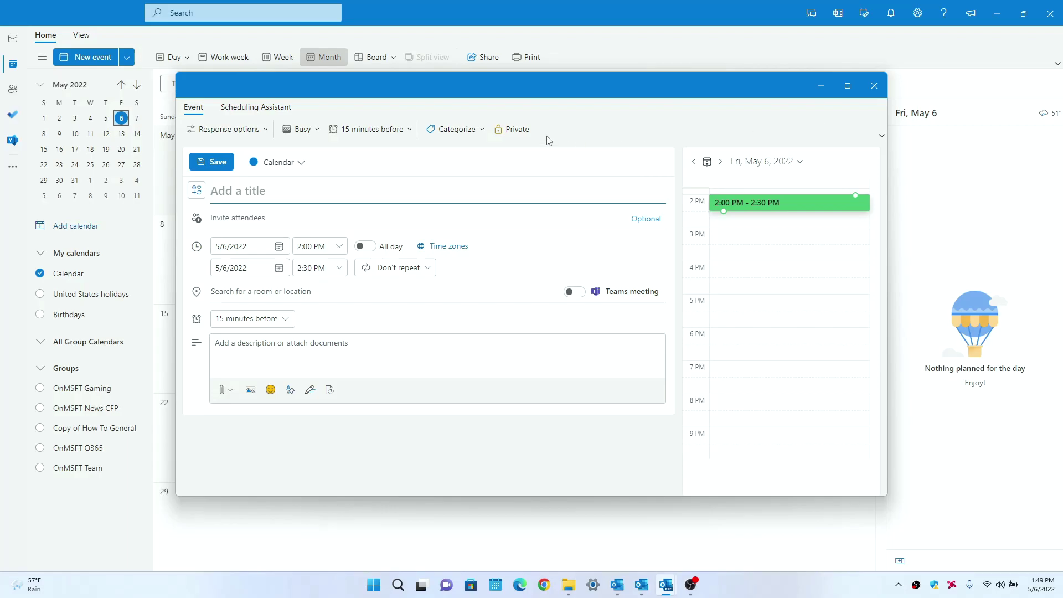
mouse_move(645, 590)
left_click(874, 85)
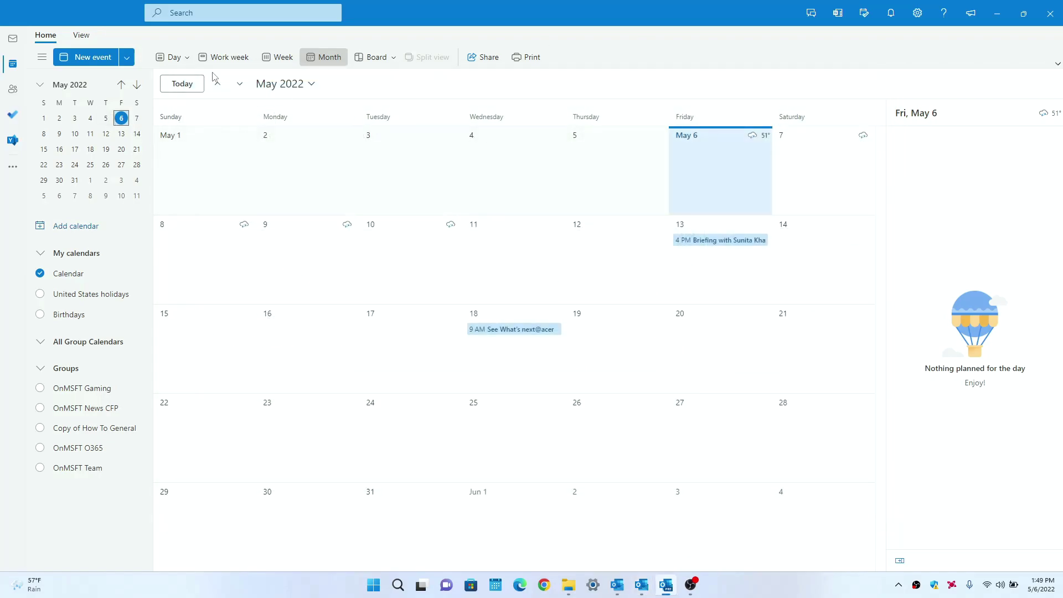
left_click(11, 45)
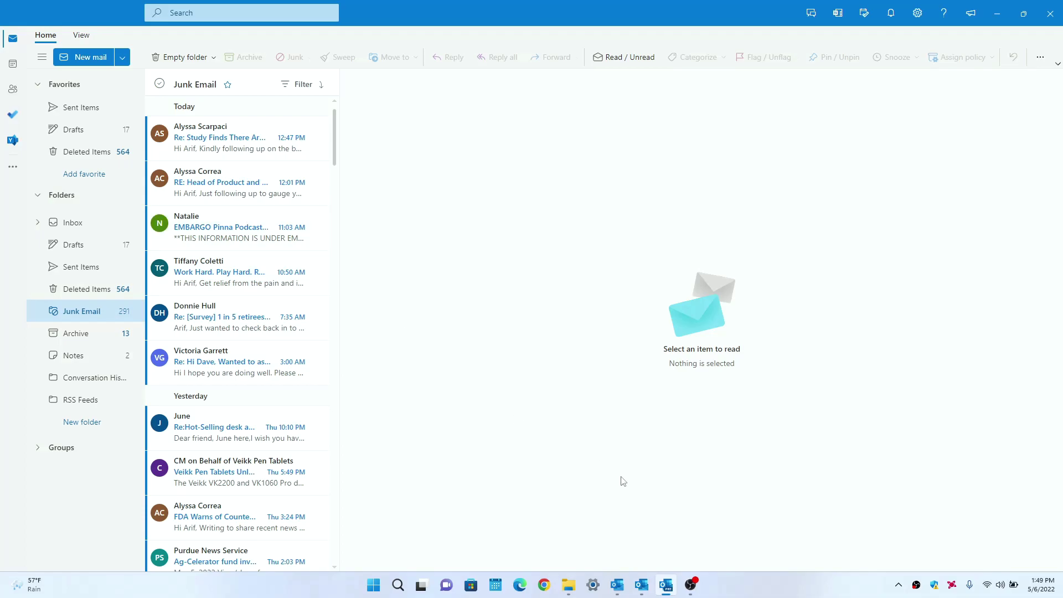
mouse_move(642, 584)
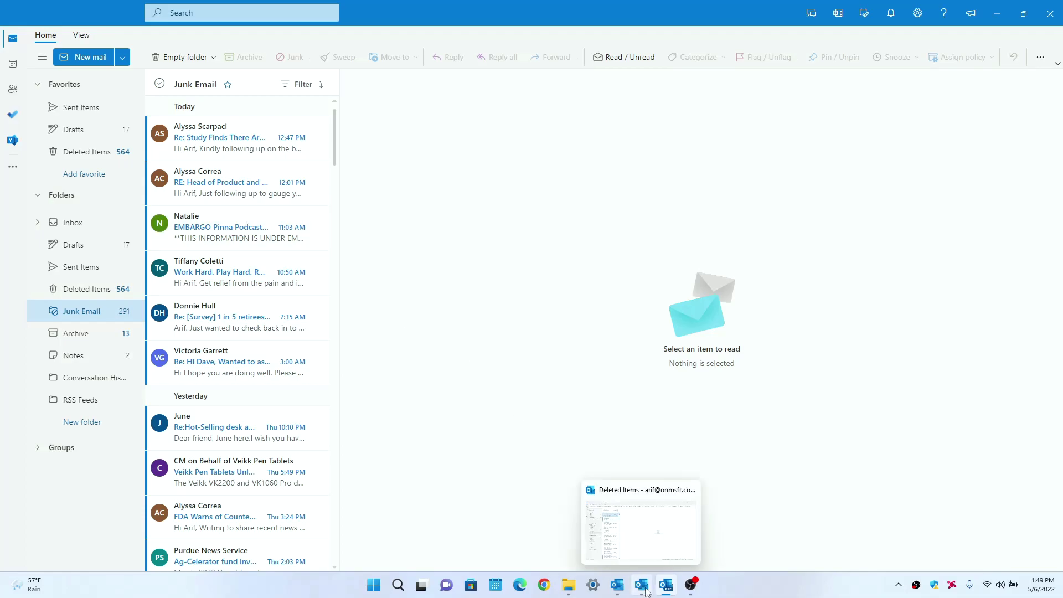
left_click(649, 551)
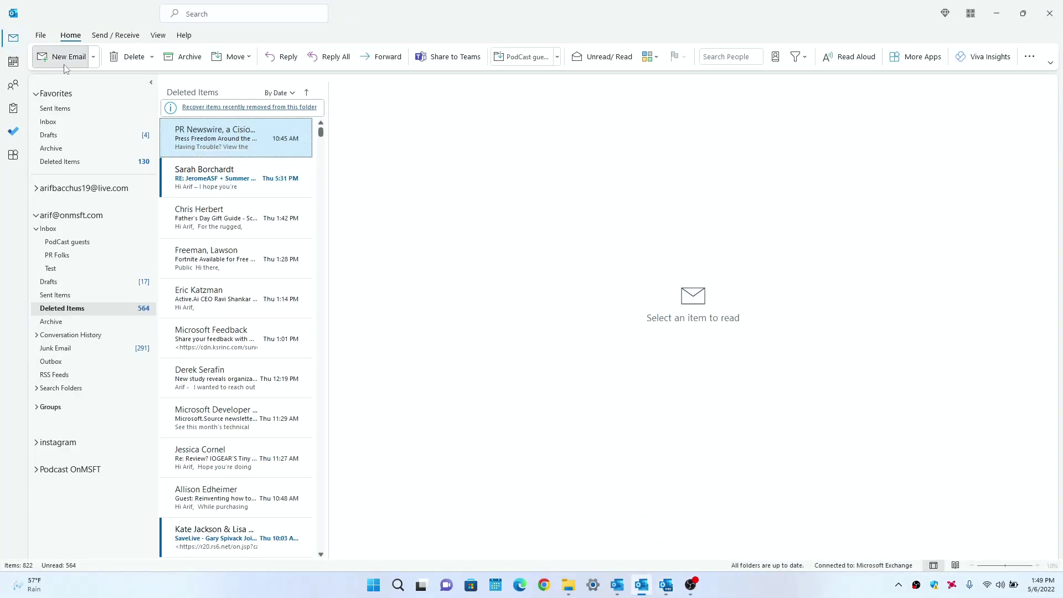
left_click(63, 64)
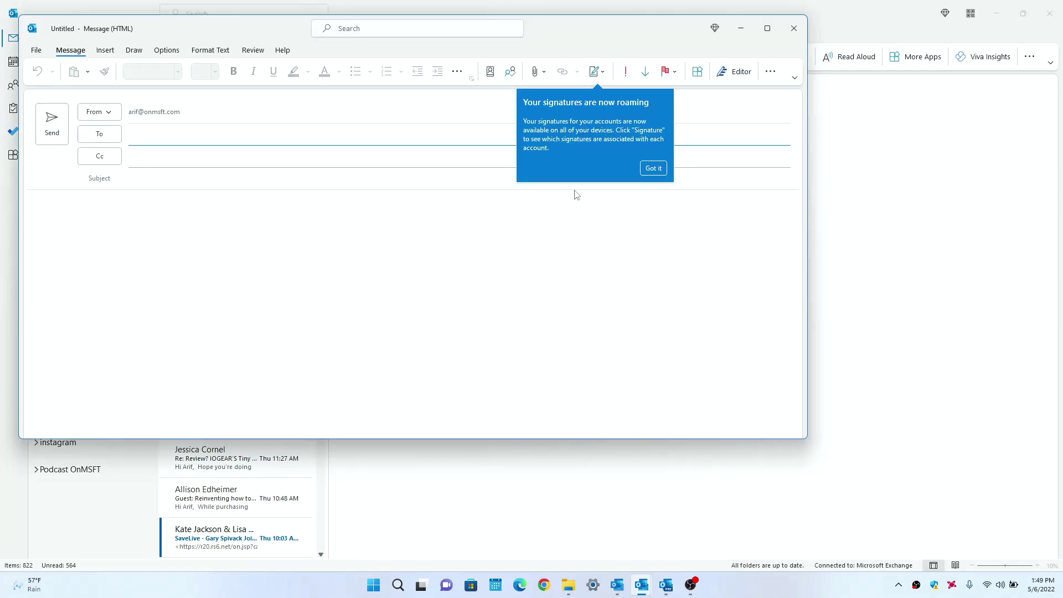
left_click(741, 28)
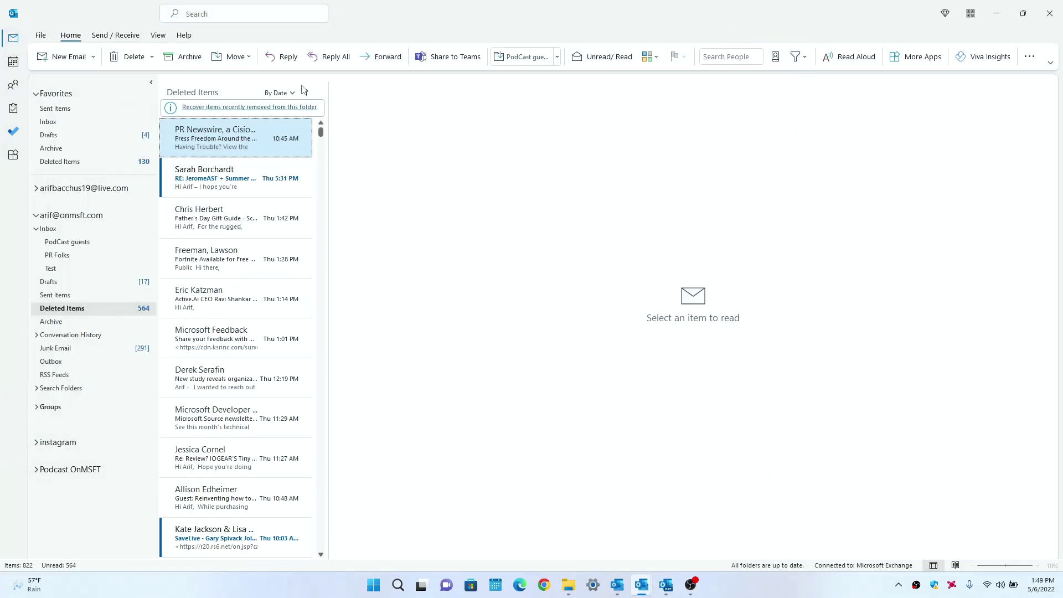
left_click(14, 62)
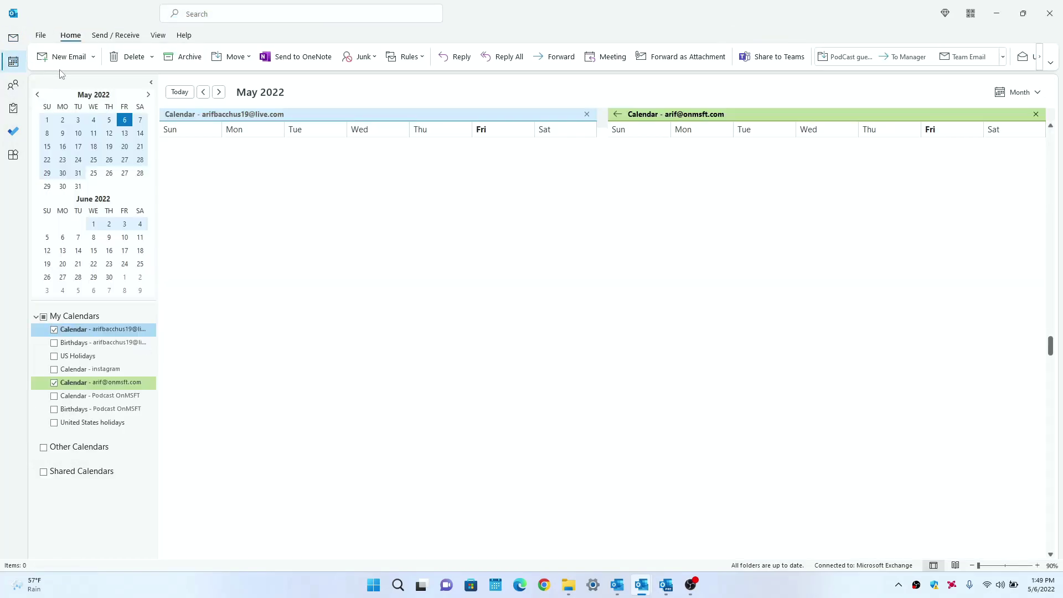
left_click(86, 56)
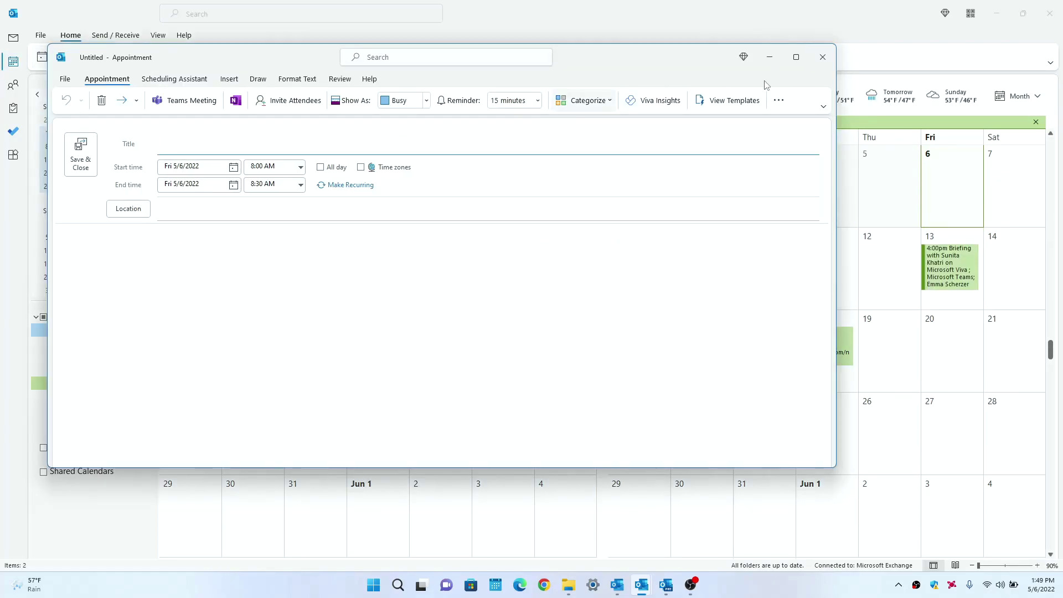
left_click(822, 61)
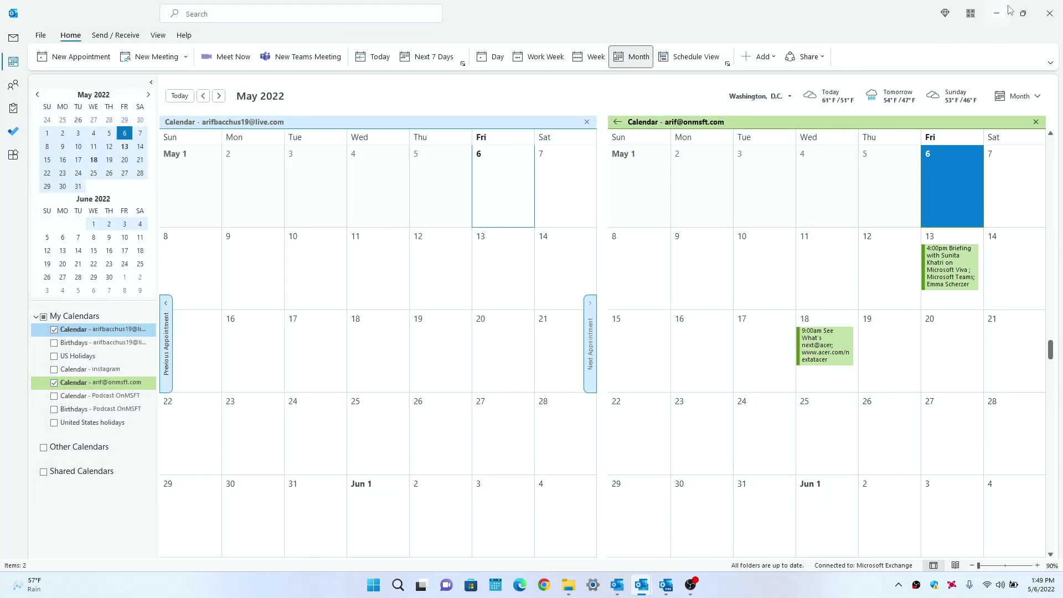
left_click(997, 13)
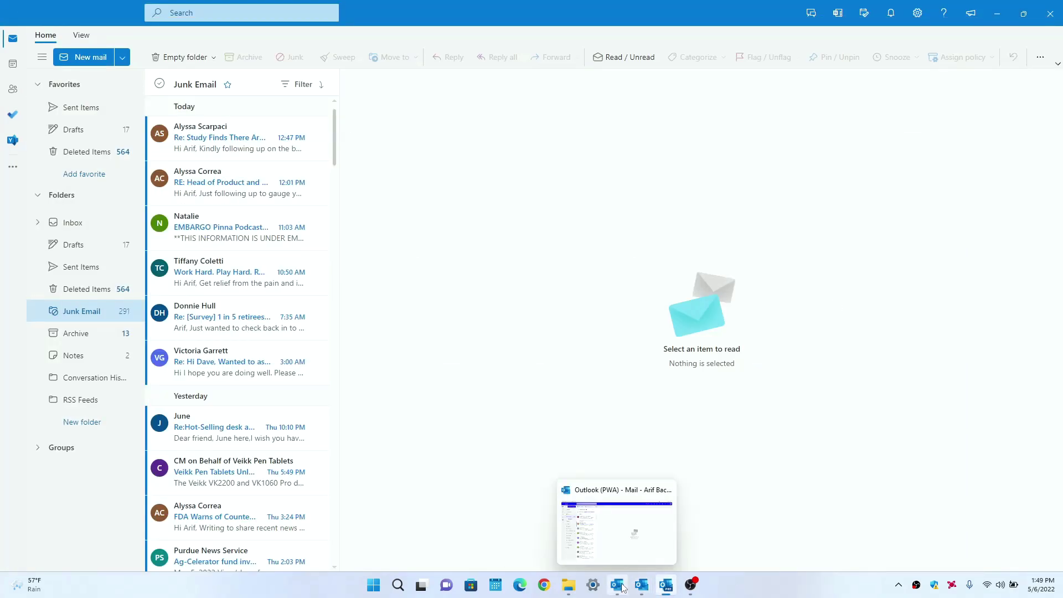
Minimize and restore new Outlook, then open and discard a blank new mail.
left_click(665, 592)
left_click(666, 592)
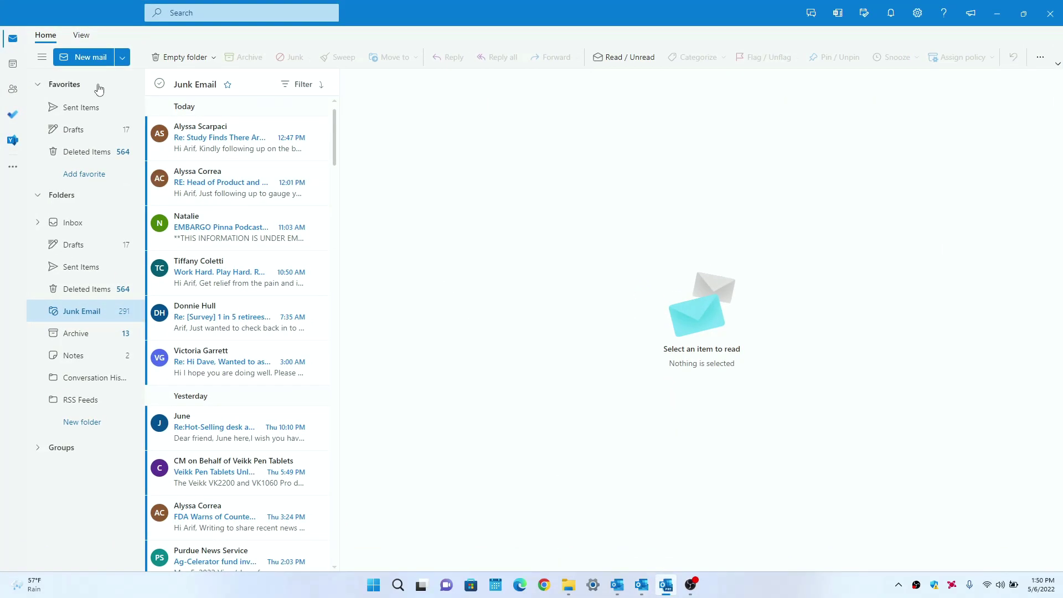
left_click(91, 58)
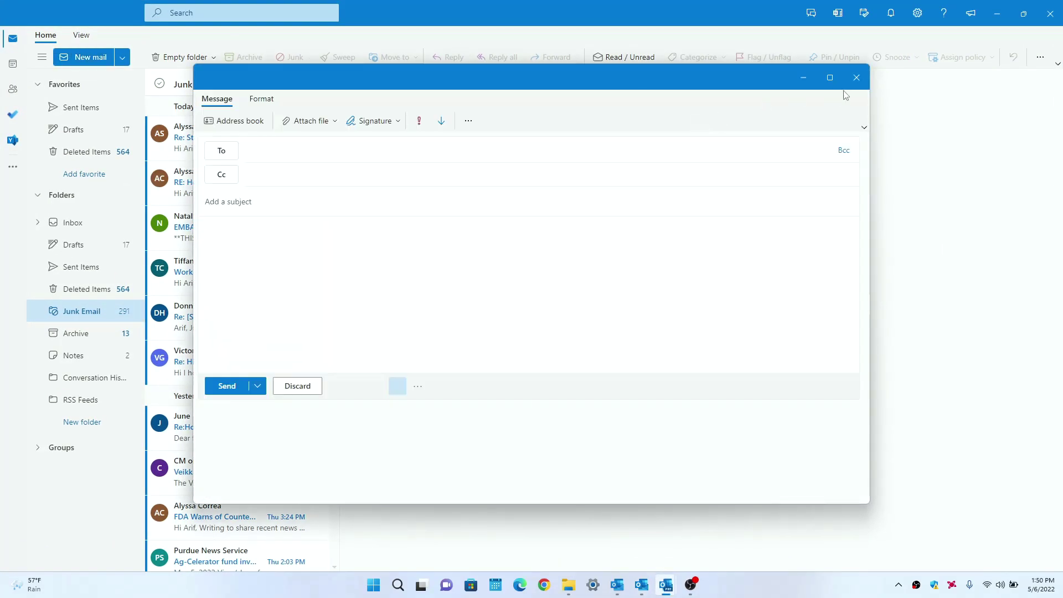
left_click(856, 78)
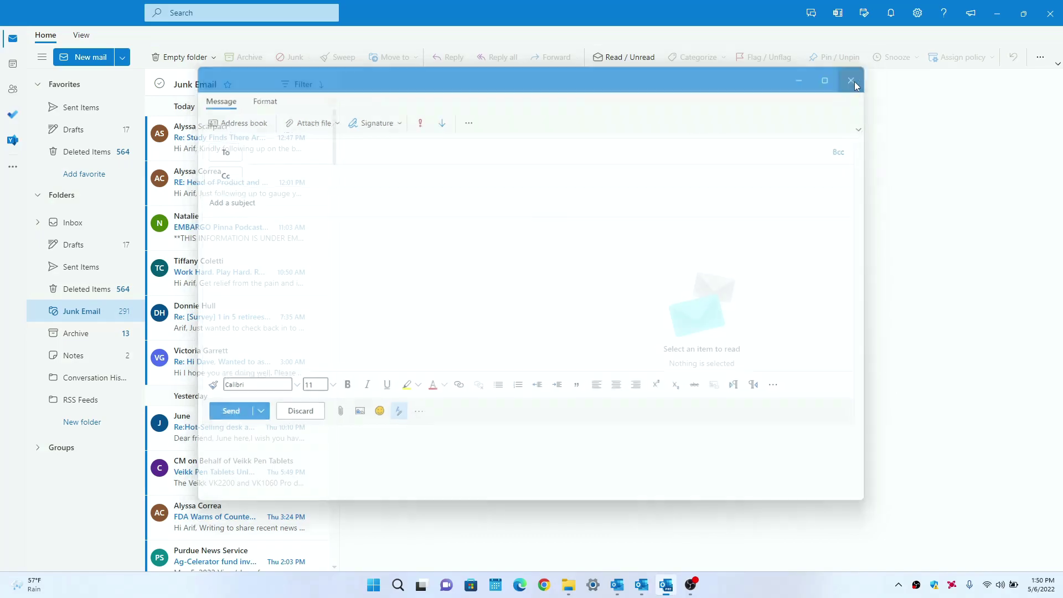
Open Calendar, discard a blank new event, then move through Mail and Calendar to People.
left_click(8, 67)
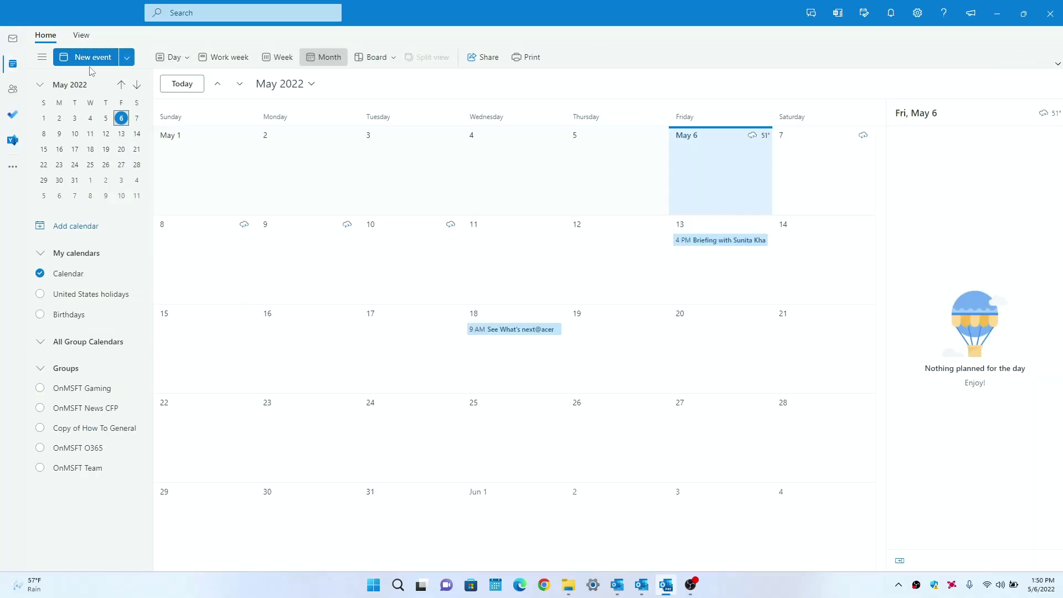
left_click(89, 58)
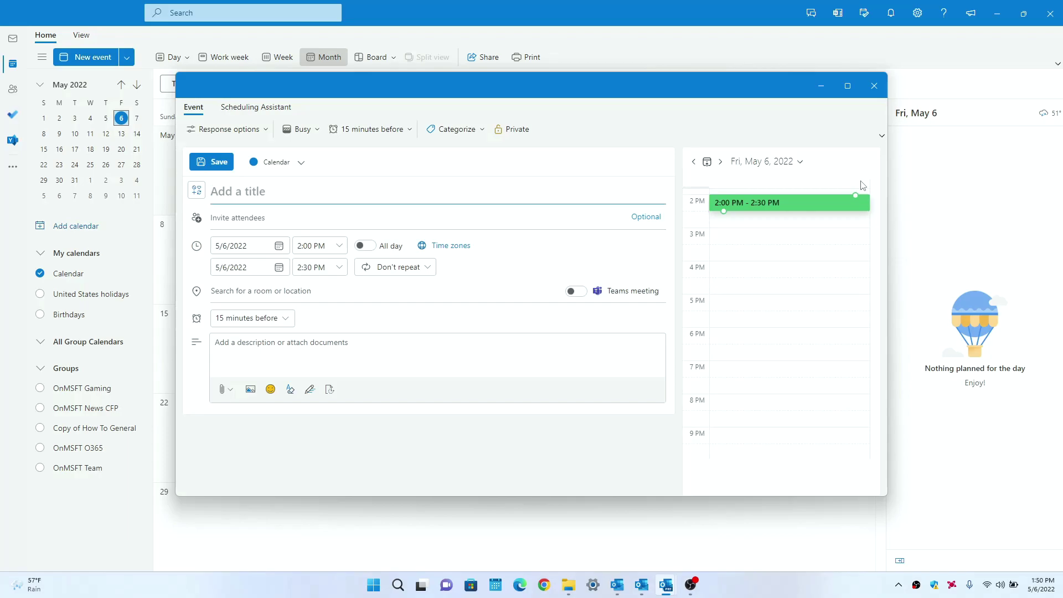
left_click(874, 86)
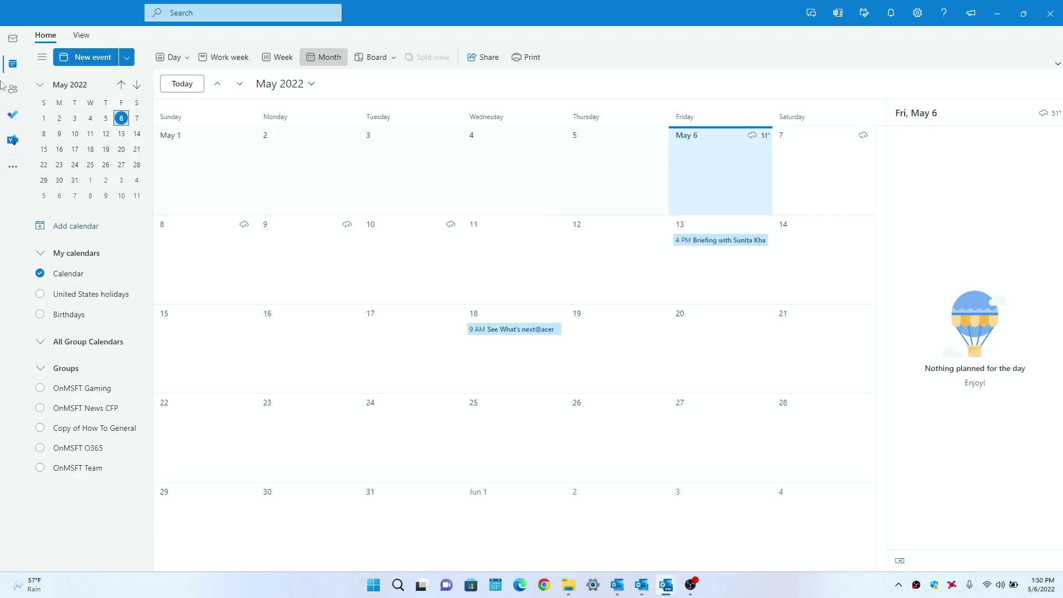
left_click(13, 40)
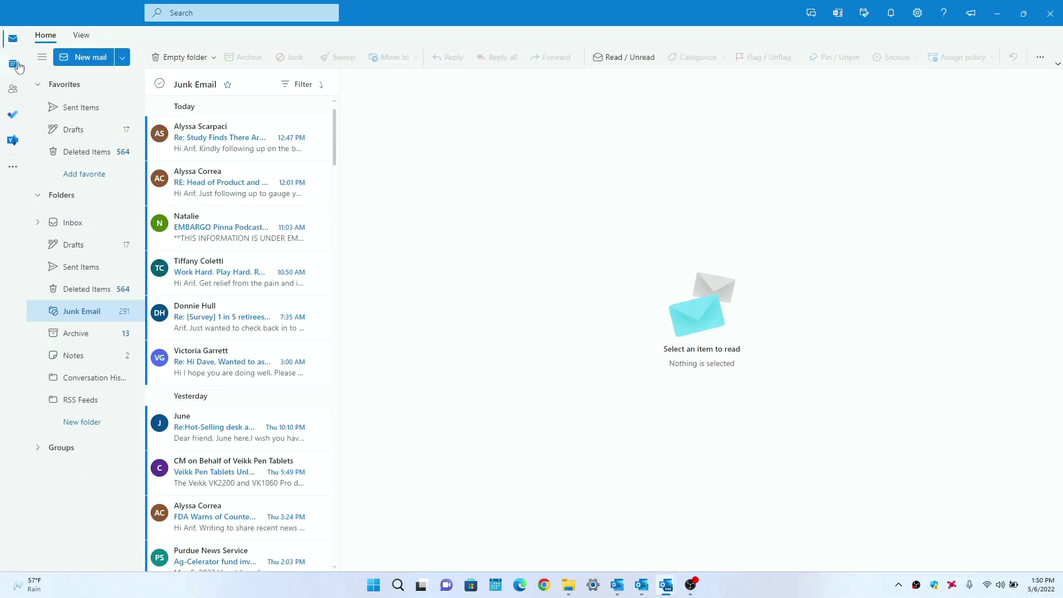
left_click(14, 66)
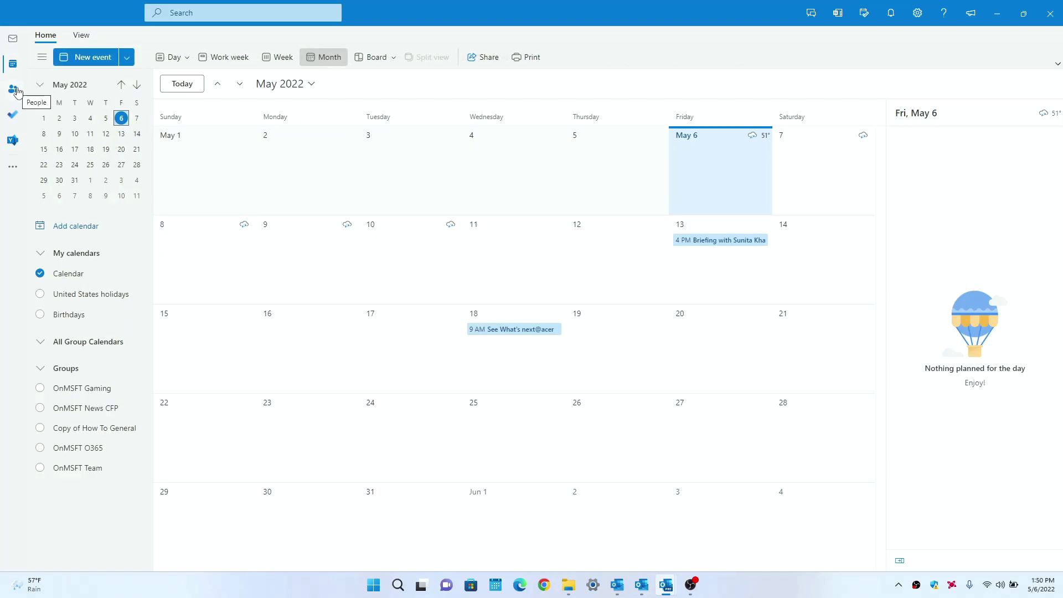
left_click(15, 91)
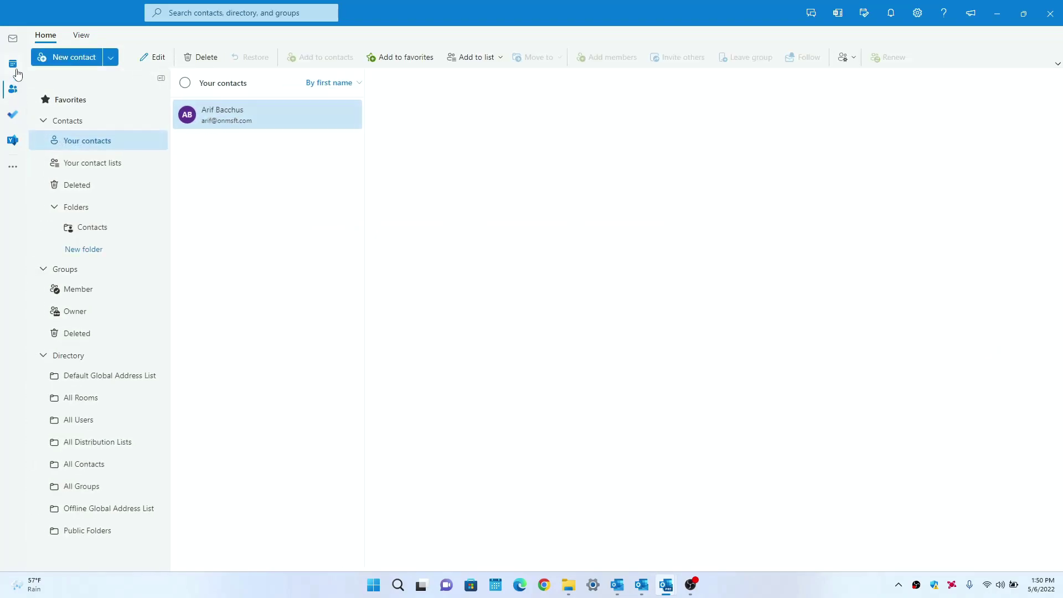